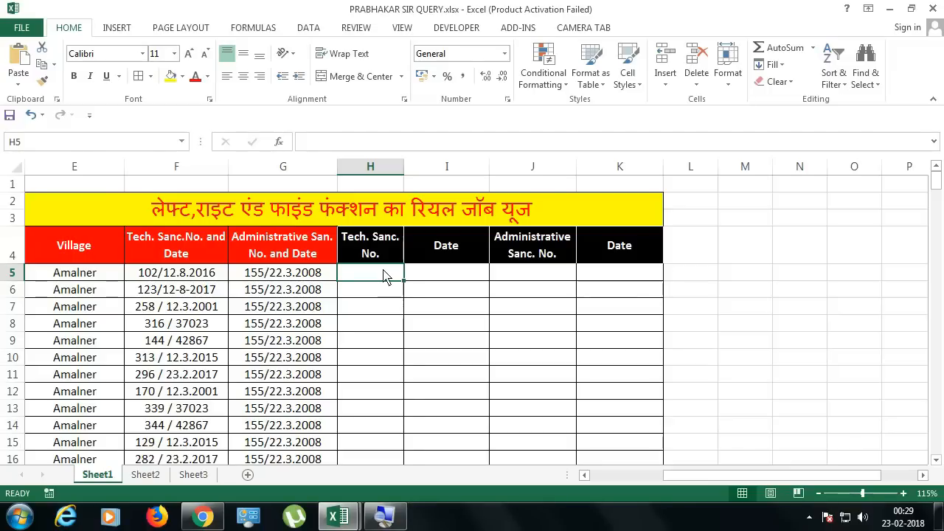
left_click_drag(383, 278, 372, 357)
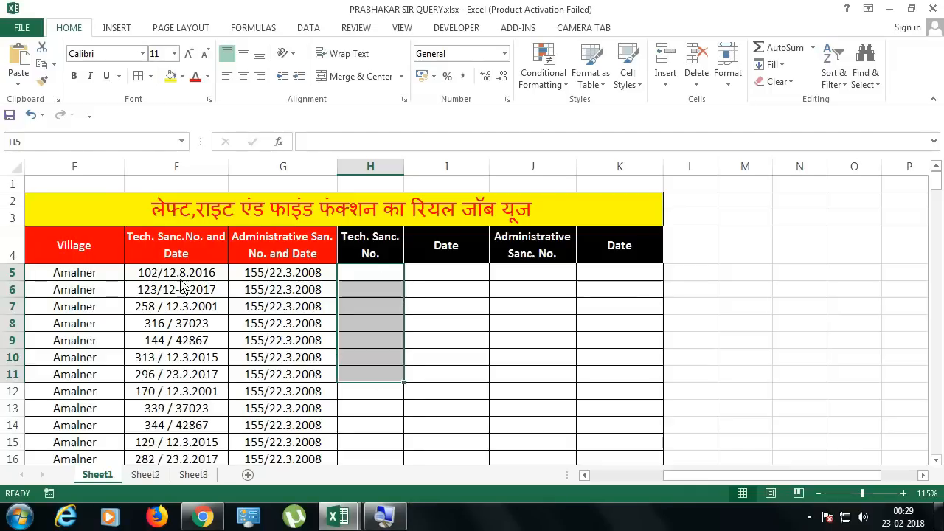
left_click_drag(184, 274, 185, 408)
left_click_drag(290, 275, 292, 339)
Enter the formula =FIND("/",F5,1) in cell H5 to locate the slash in the technical sanction entry
left_click(382, 275)
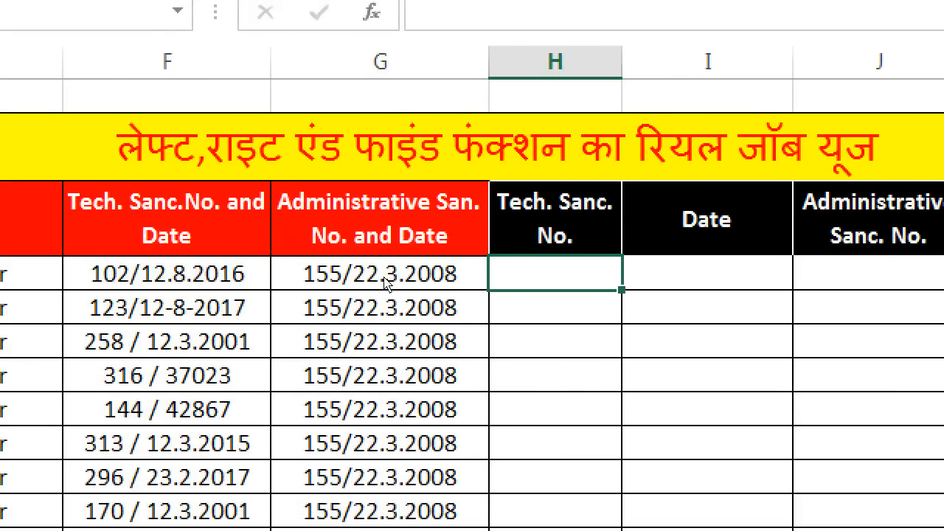
type("=FI")
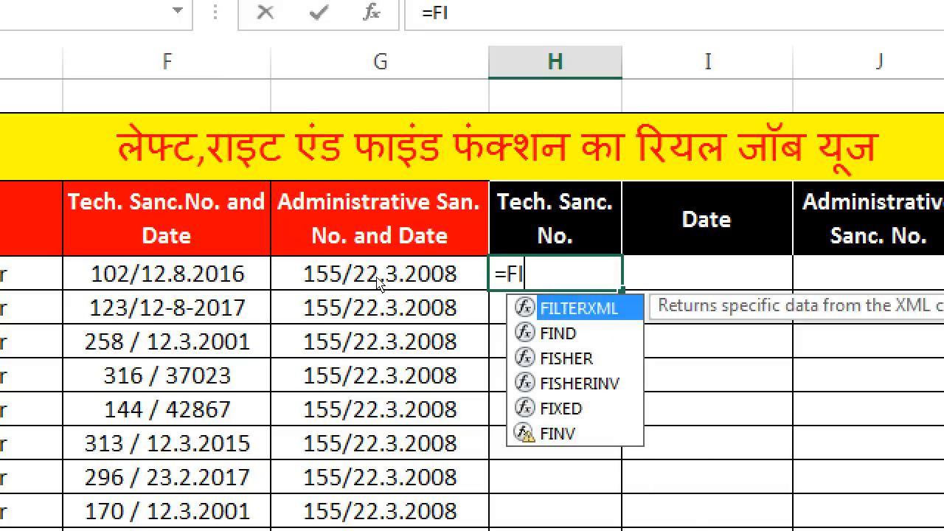
type("ND(")
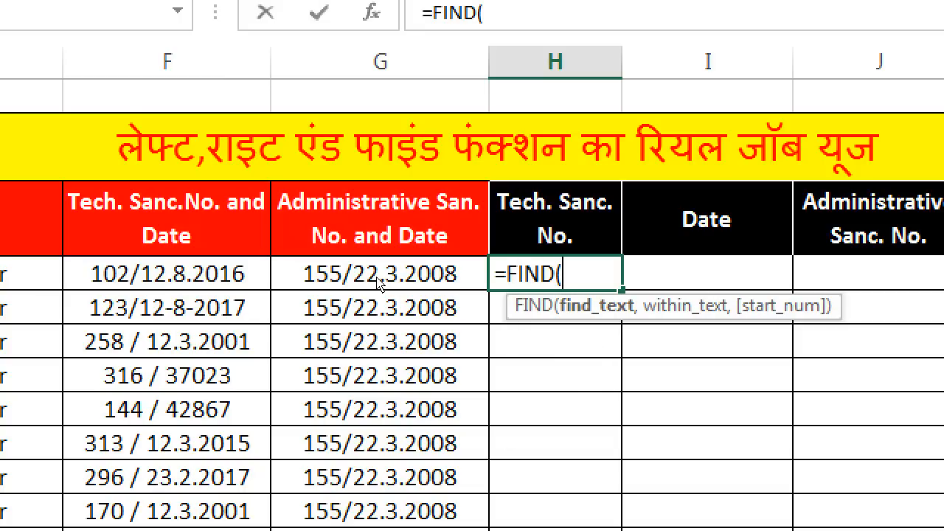
type("\"/\",")
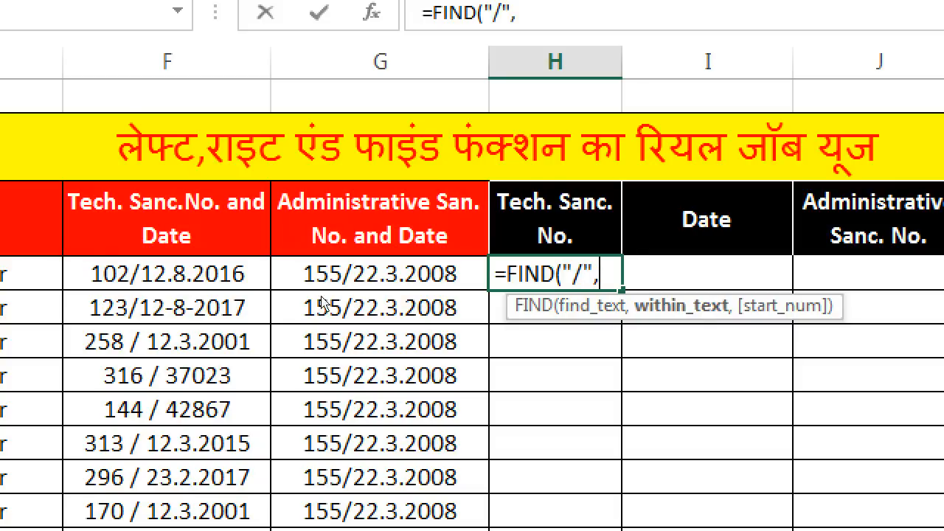
left_click(186, 280)
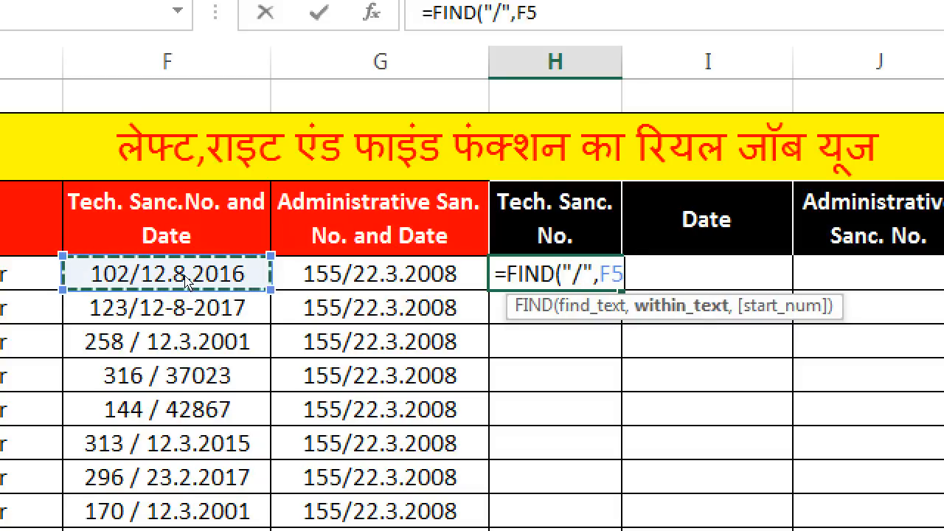
type(",1)")
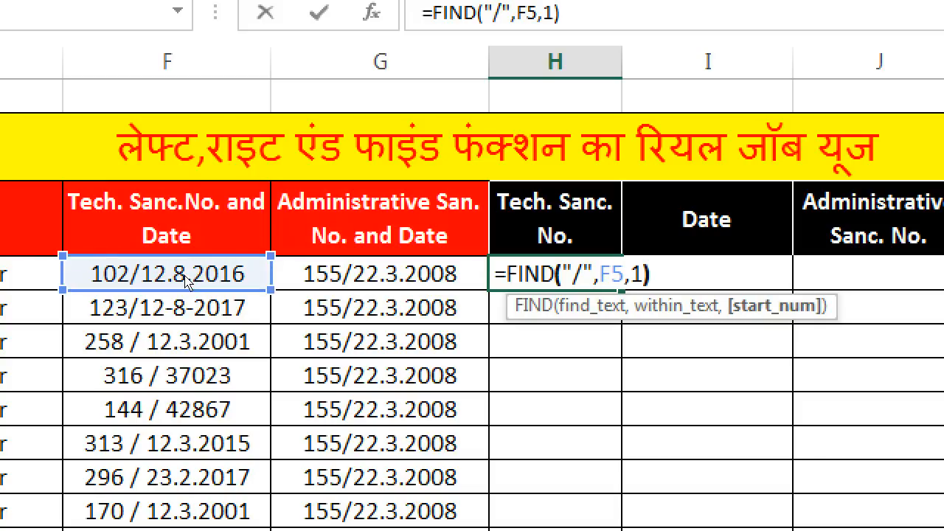
key("Return")
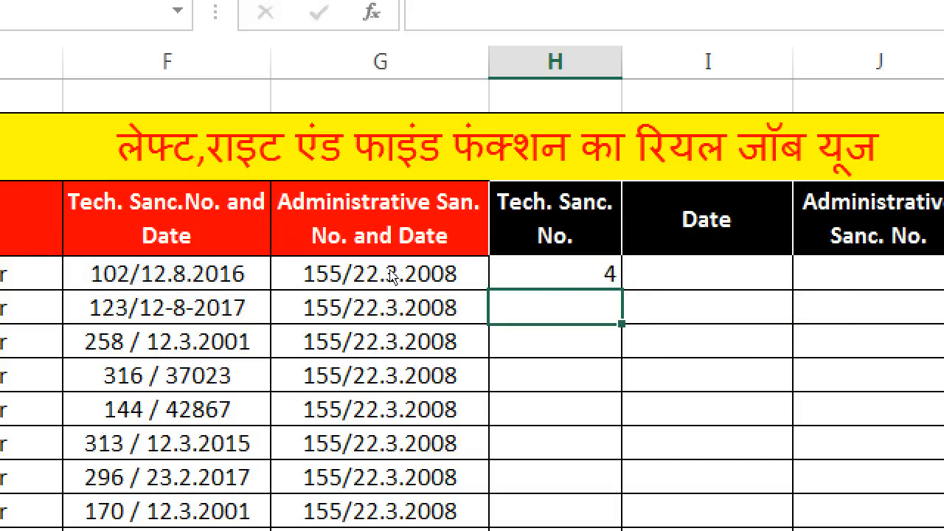
key("Up")
key("F2")
key("End")
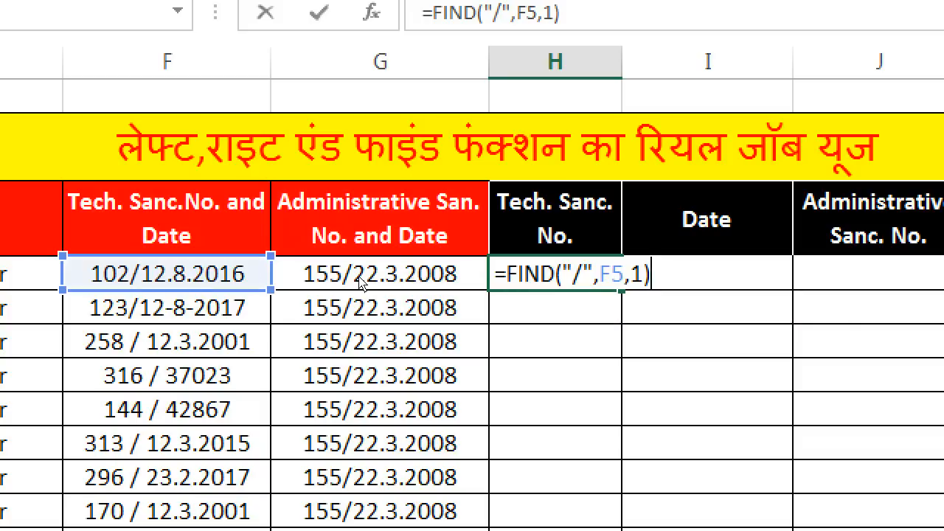
key("Escape")
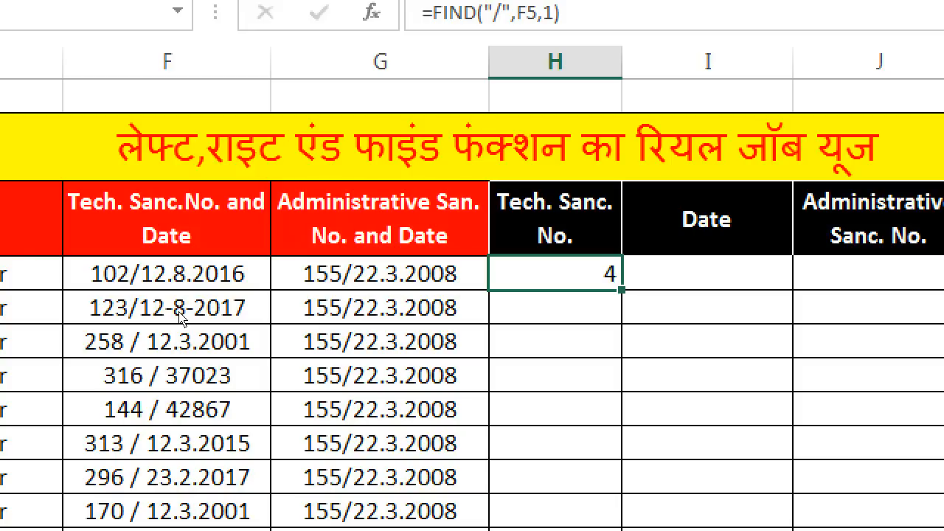
Wrap the FIND formula in H5 in a LEFT function on F5, giving =LEFT(F5,FIND("/",F5,1))
key("F2")
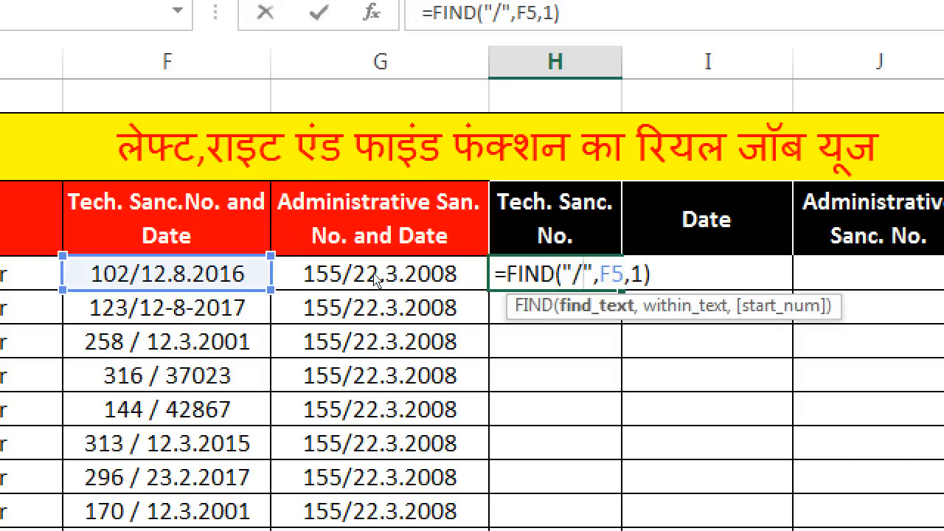
key("Left")
key("Left")
key("Left")
key("Left")
key("Left")
key("Left")
key("Left")
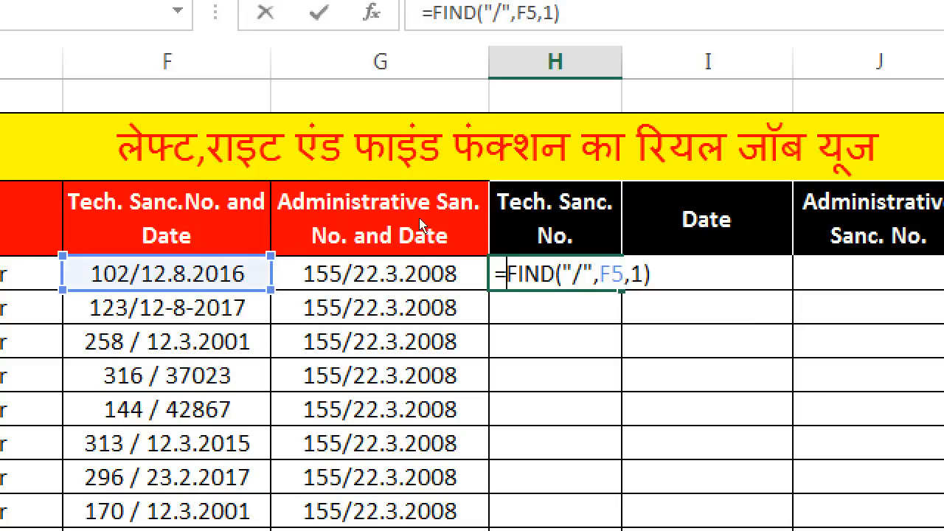
type("LEFT")
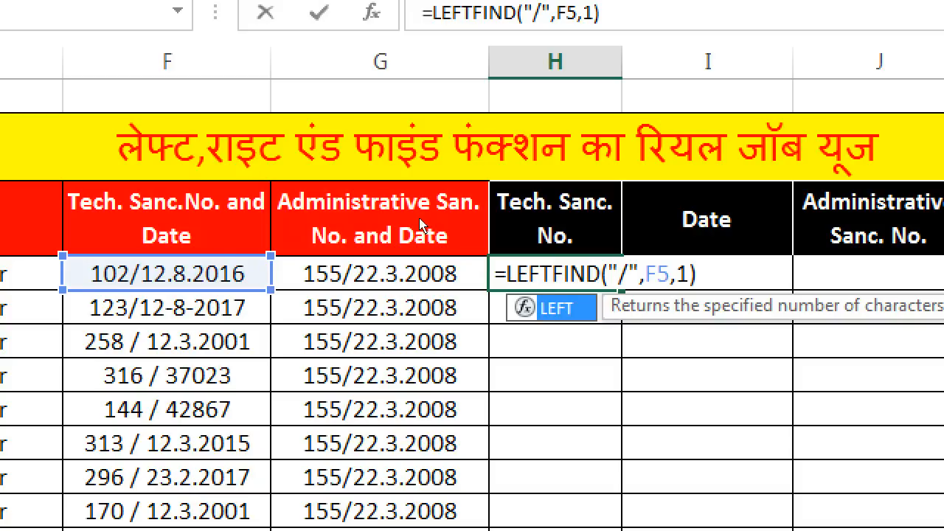
type("(")
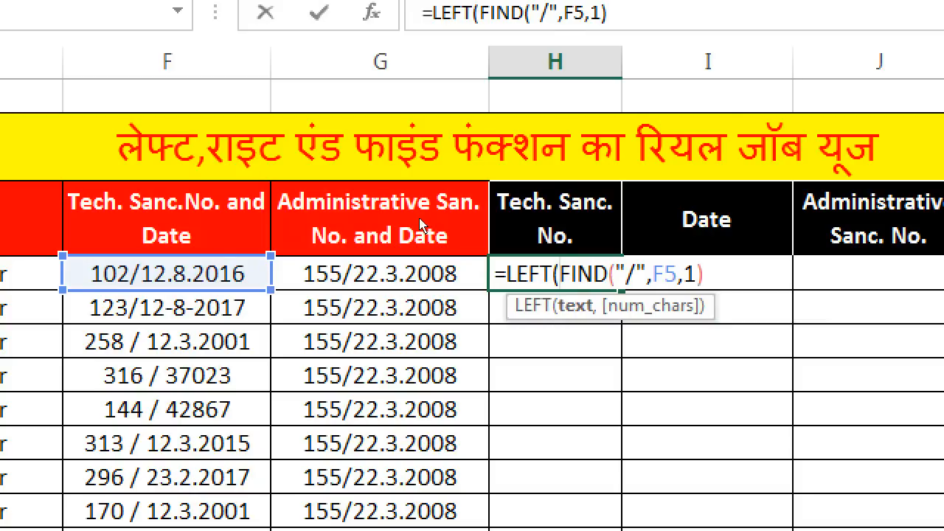
left_click(214, 284)
type(",")
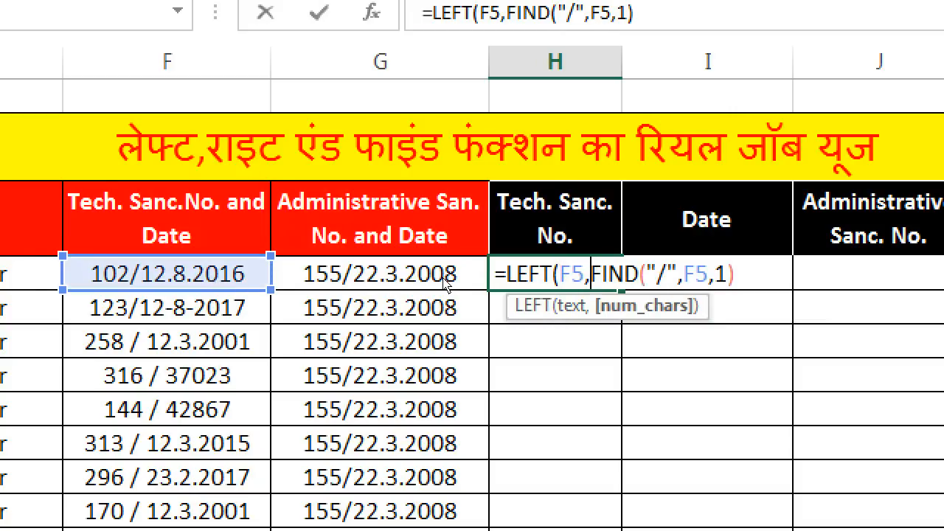
key("Return")
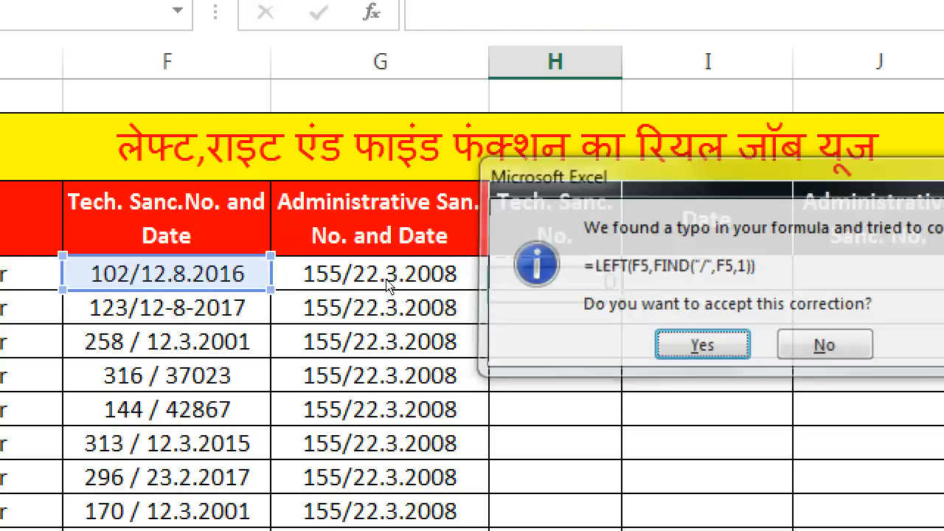
key("Return")
Extend the H5 formula to =LEFT(F5,FIND("/",F5,1)-1) and fill it down the Tech. Sanc. No. column
key("Up")
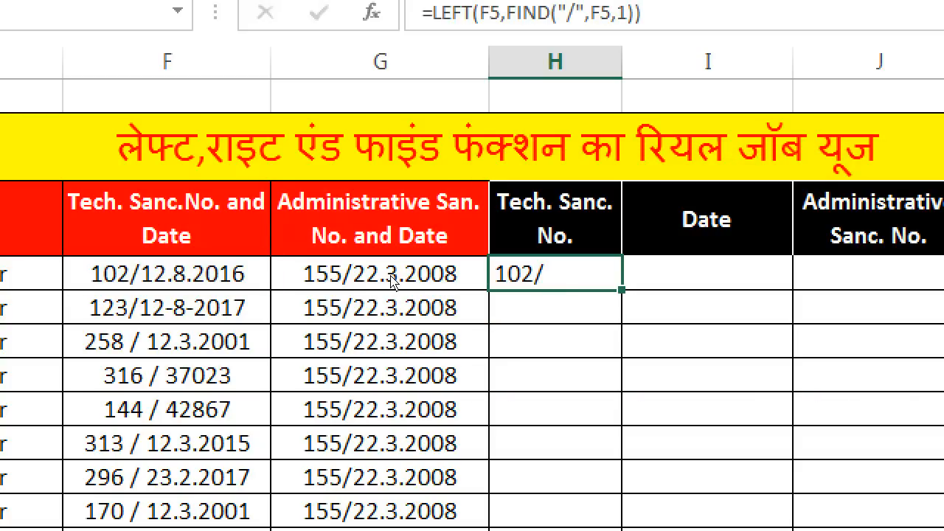
key("F2")
key("End")
key("Left")
type("-1")
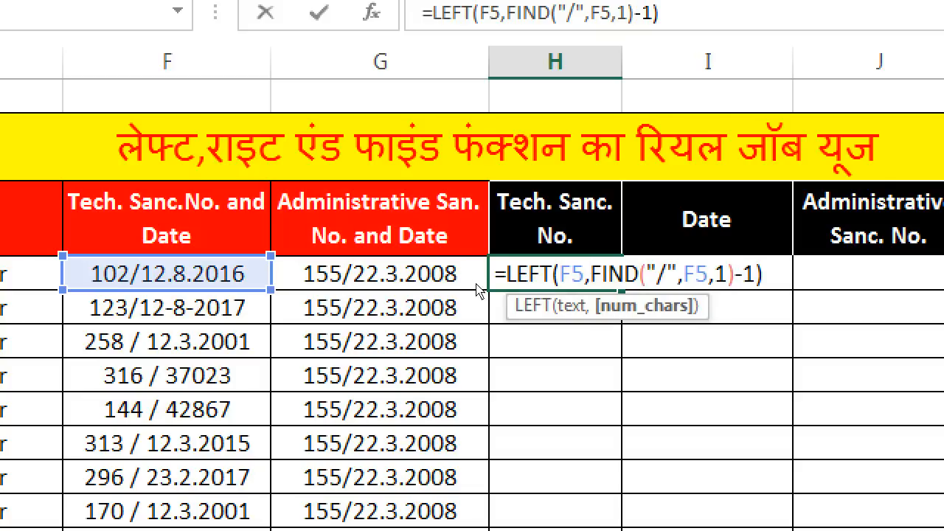
key("Return")
key("Up")
double_click(621, 290)
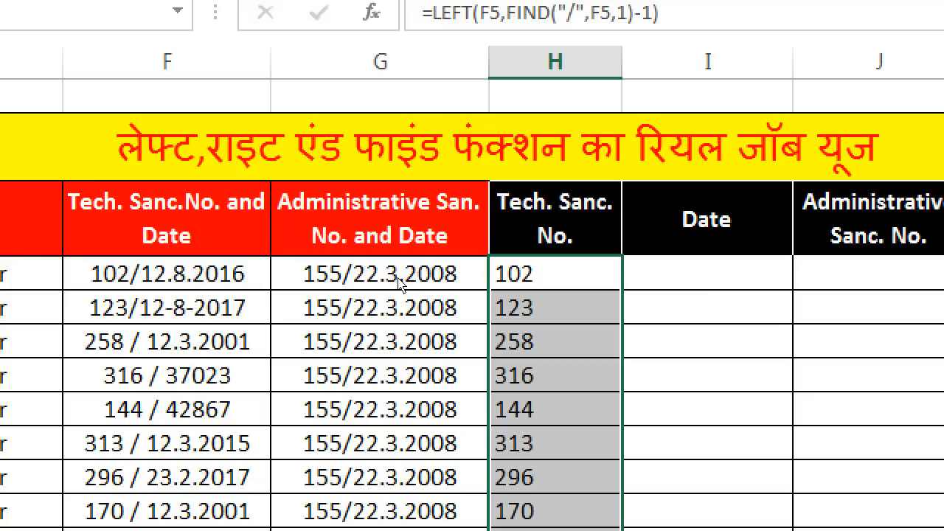
Enter the formula =FIND("/",F5,1) in cell I5 of the Date column beside Tech. Sanc. No
key("Right")
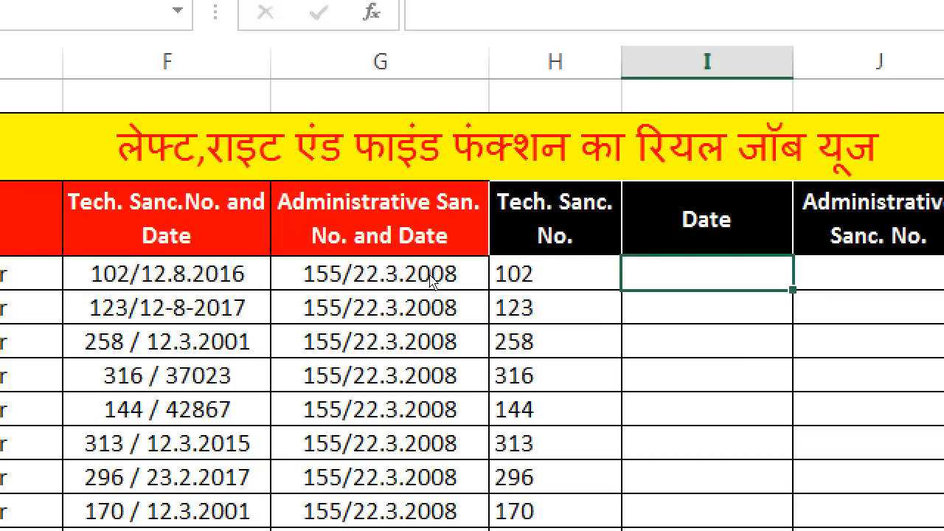
type("=F")
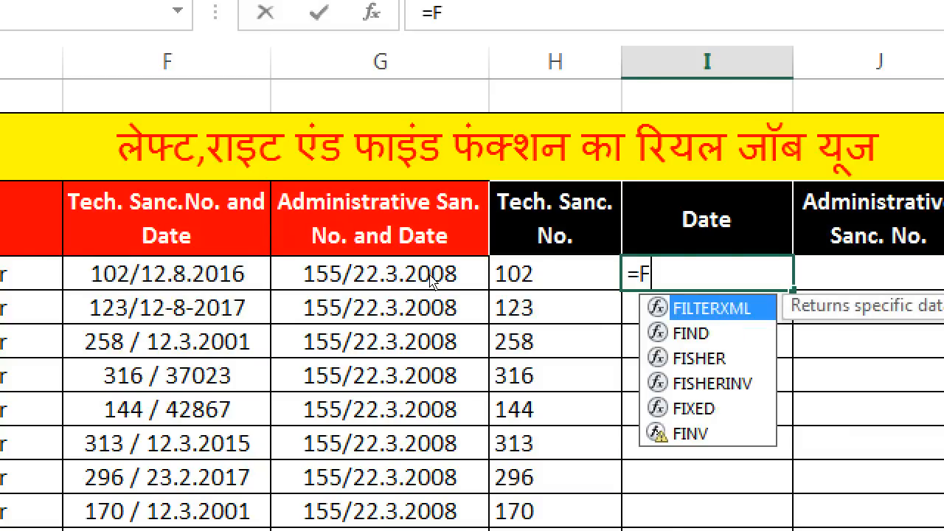
type("IND(")
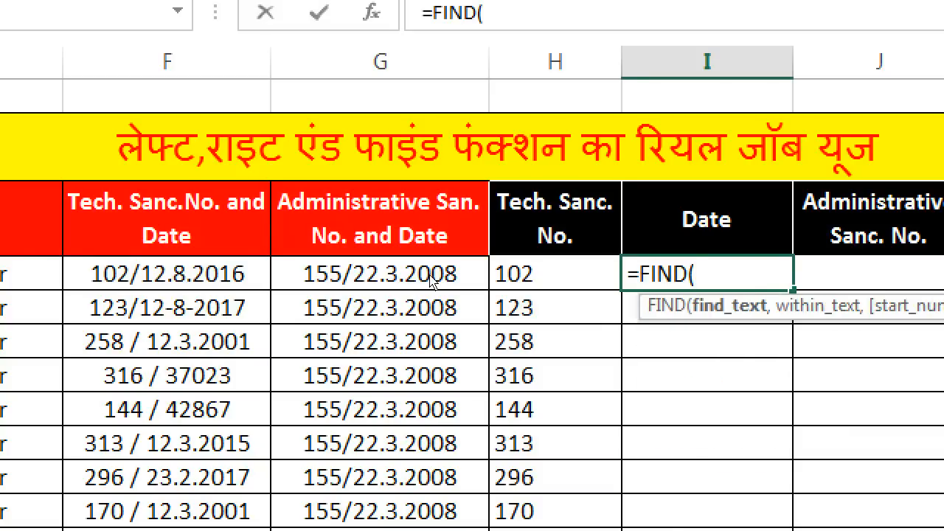
type("\"/\",")
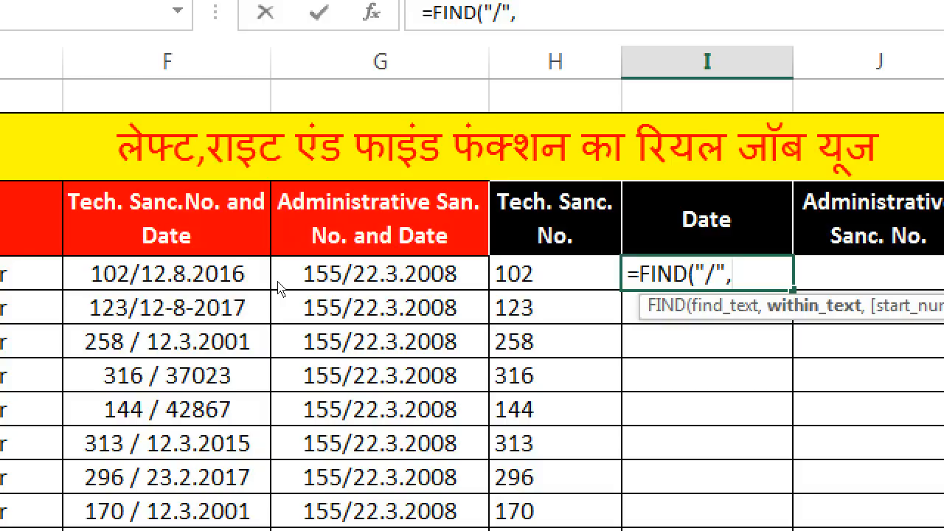
left_click(213, 277)
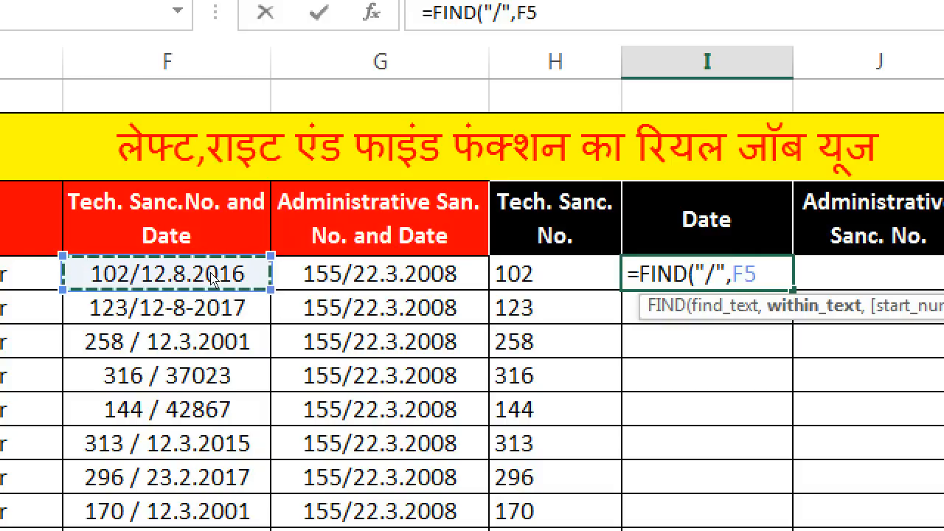
type(",1")
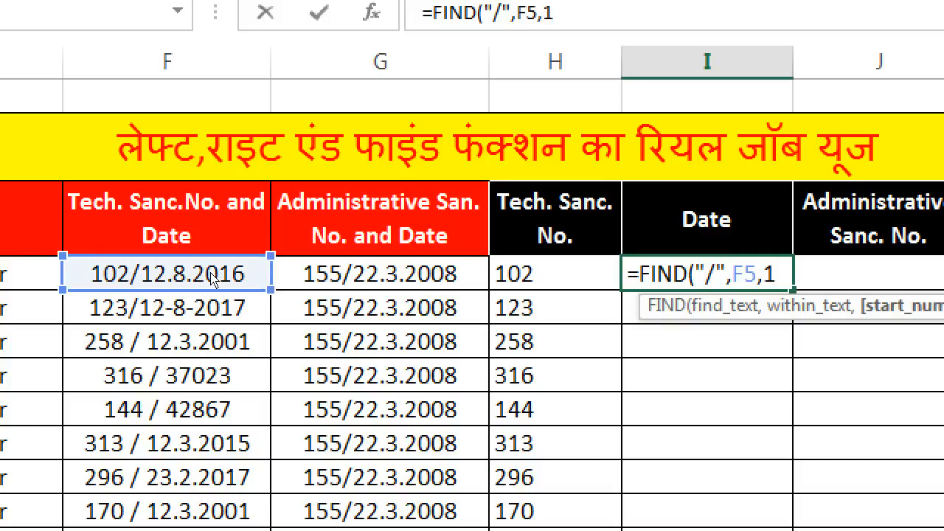
type(")")
key("Return")
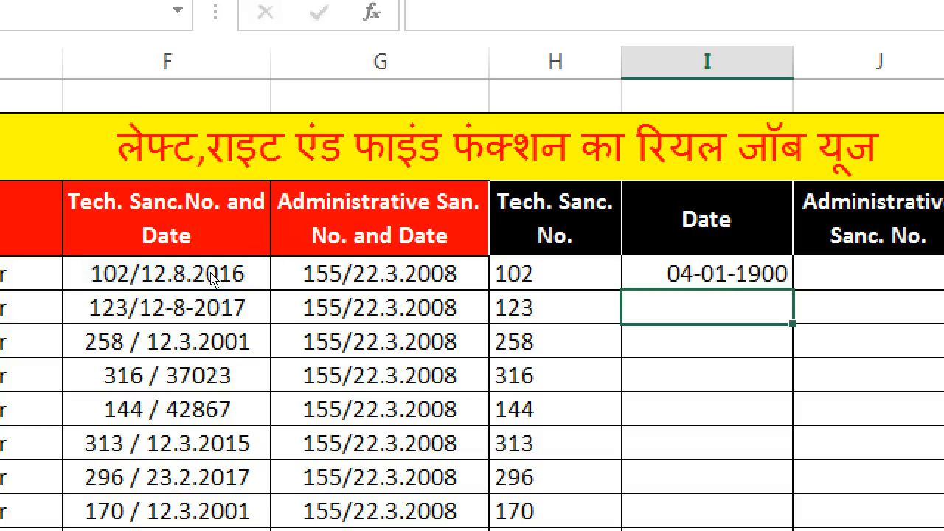
Change the number format of cell I5 to General
key("Up")
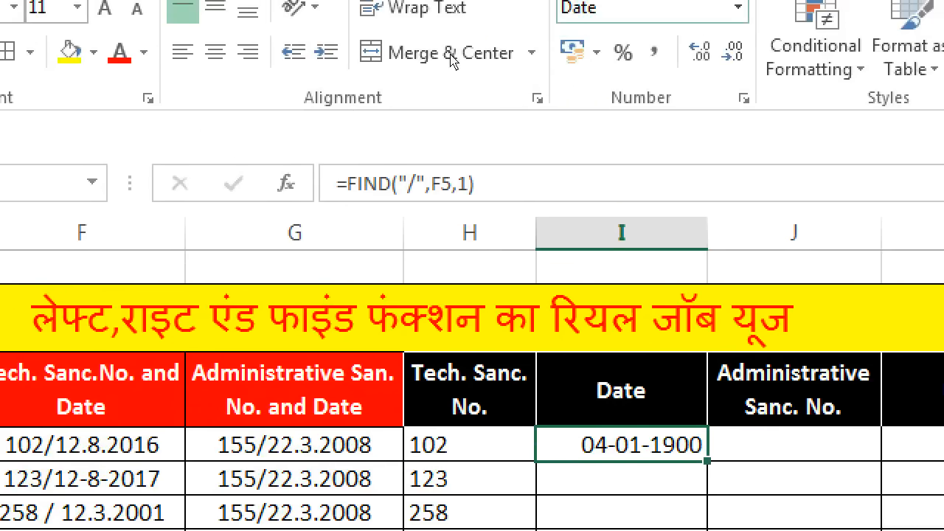
left_click(737, 7)
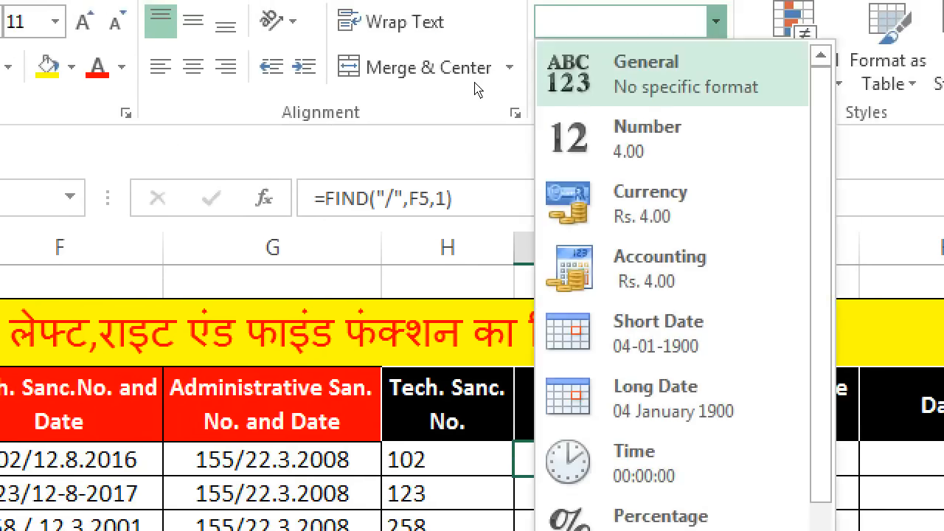
left_click(475, 85)
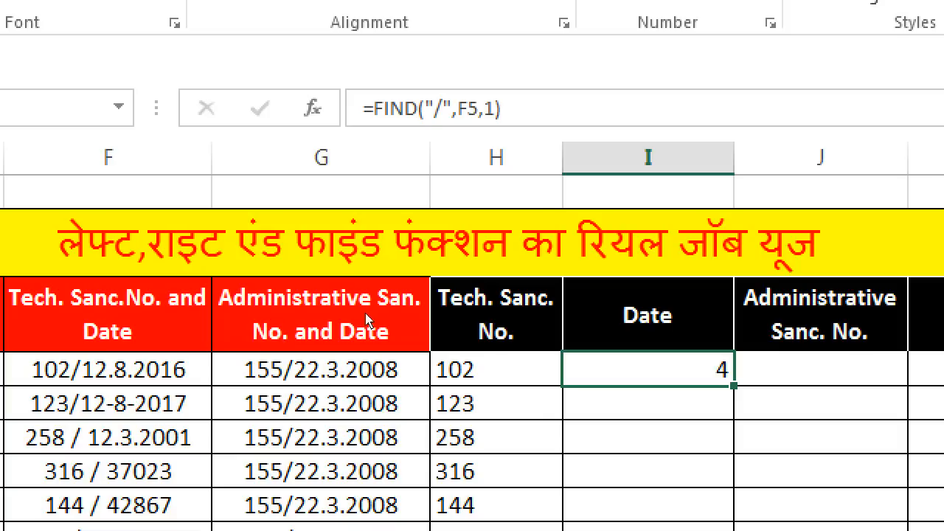
key("F2")
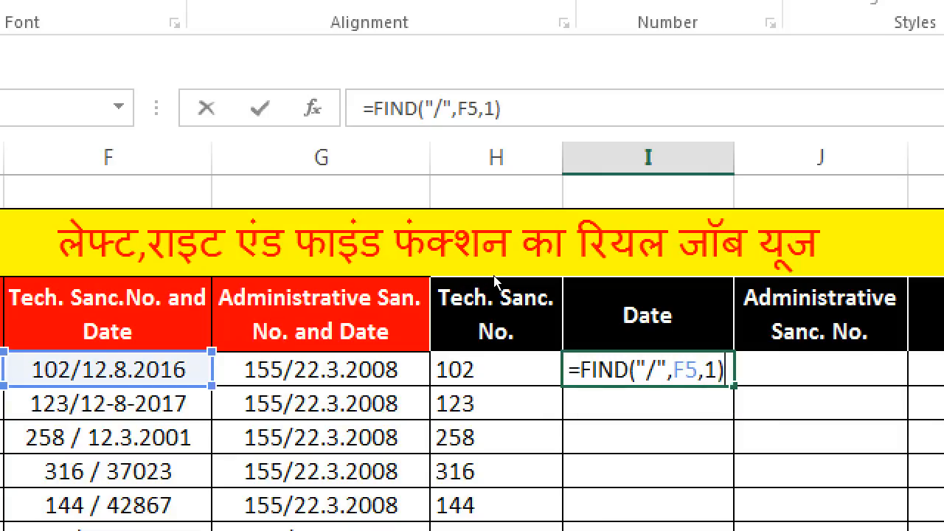
key("Return")
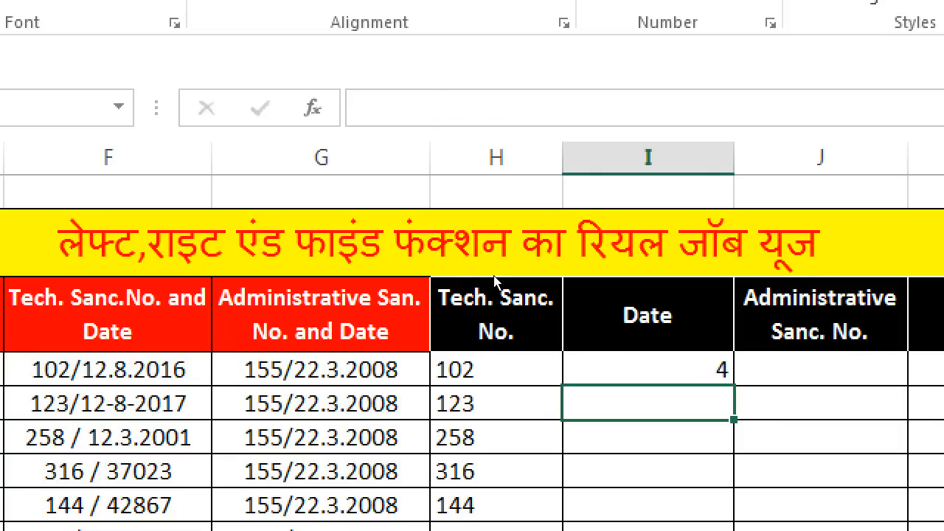
Wrap the FIND formula in cell I5 in a RIGHT function that takes F5 as its text
key("Up")
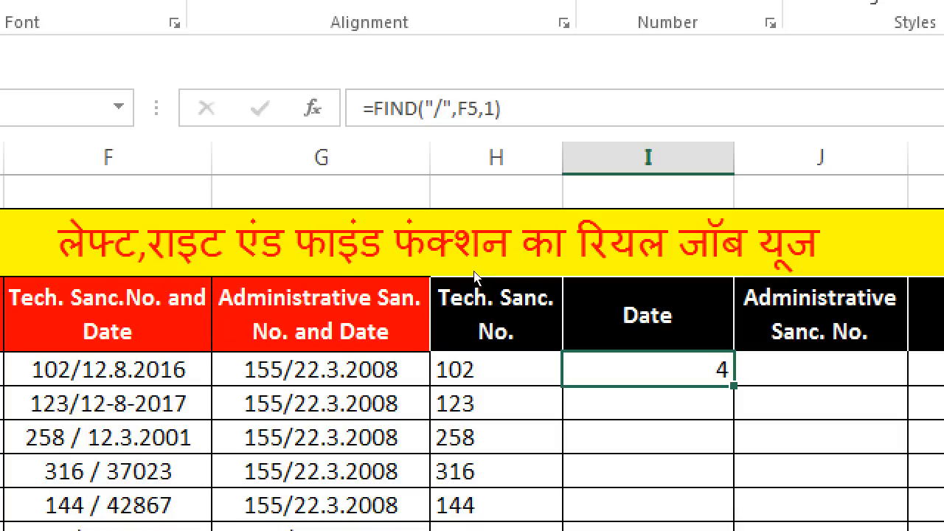
key("F2")
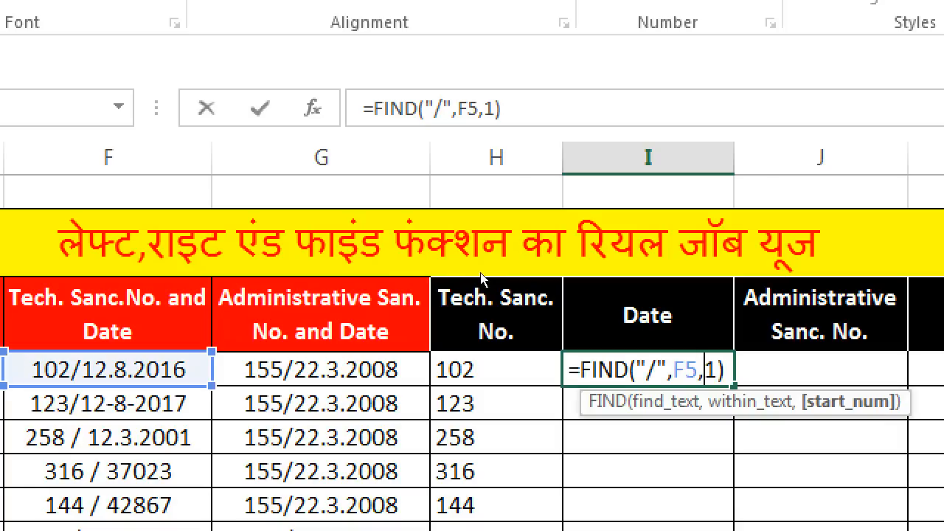
key("Home")
key("Right")
type("RIGH")
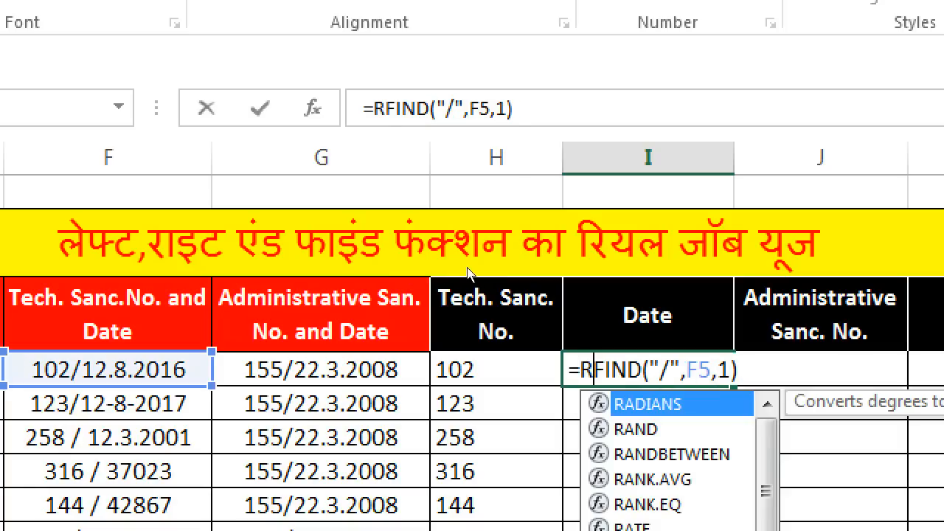
type("T(")
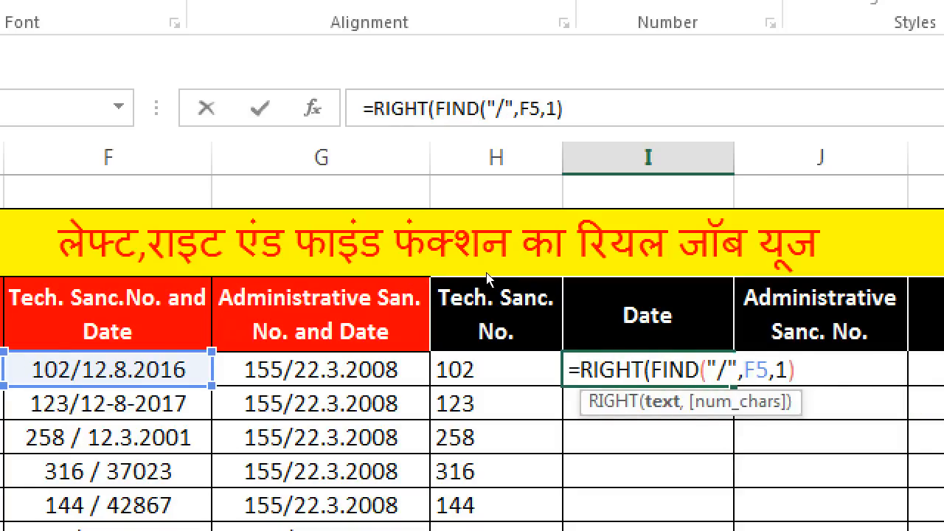
left_click(193, 368)
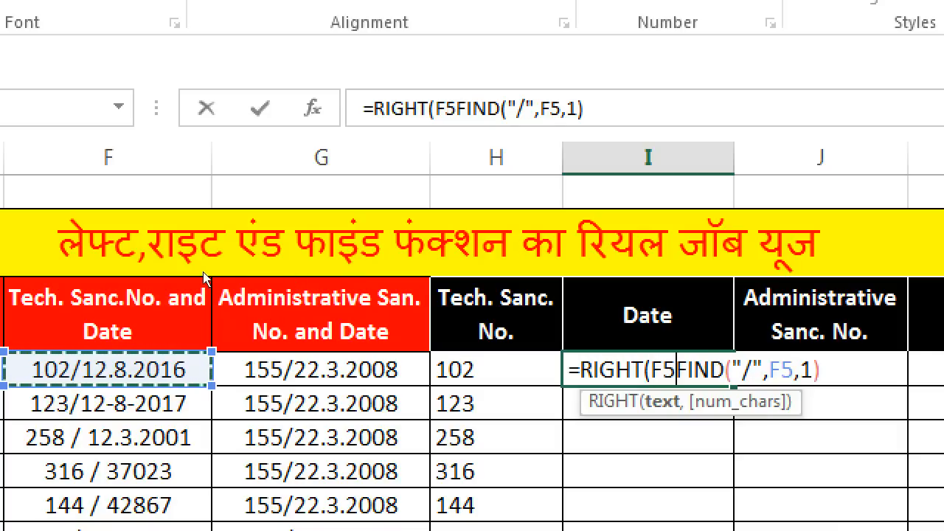
type(",")
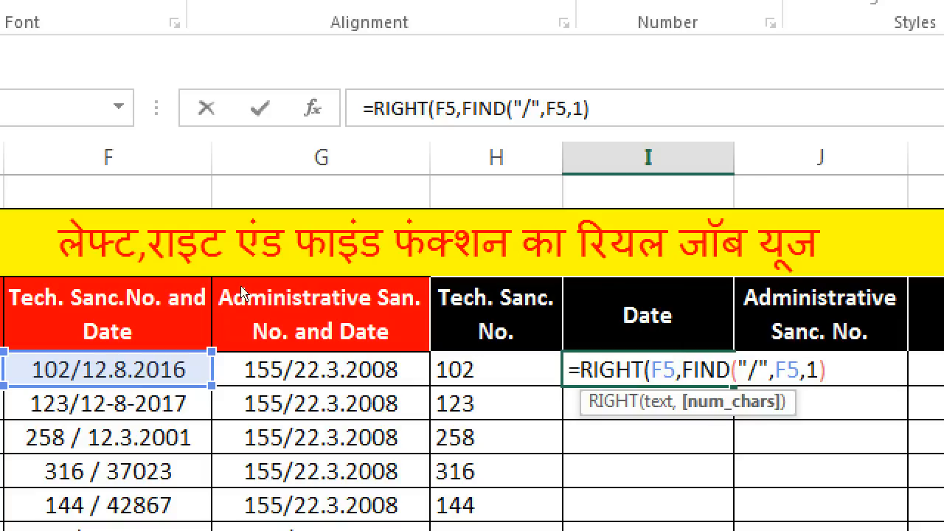
Extend the I5 formula to =RIGHT(F5,LEN(F5)-FIND("/",F5,1)) and fill it down the Date column
type("LEN")
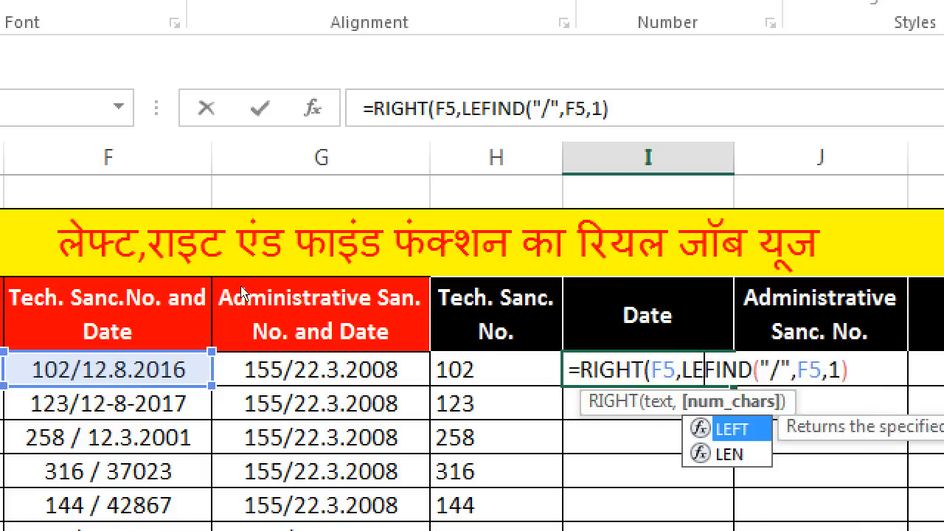
type("(")
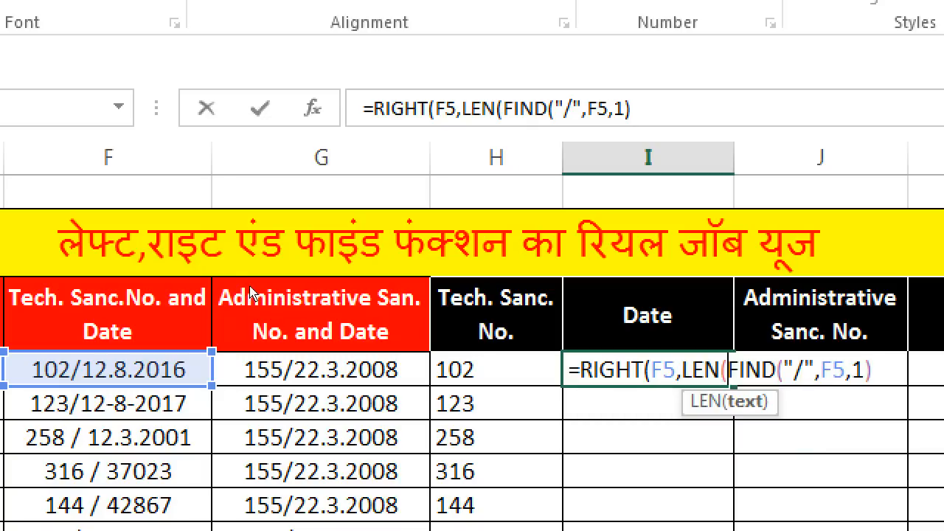
left_click(194, 368)
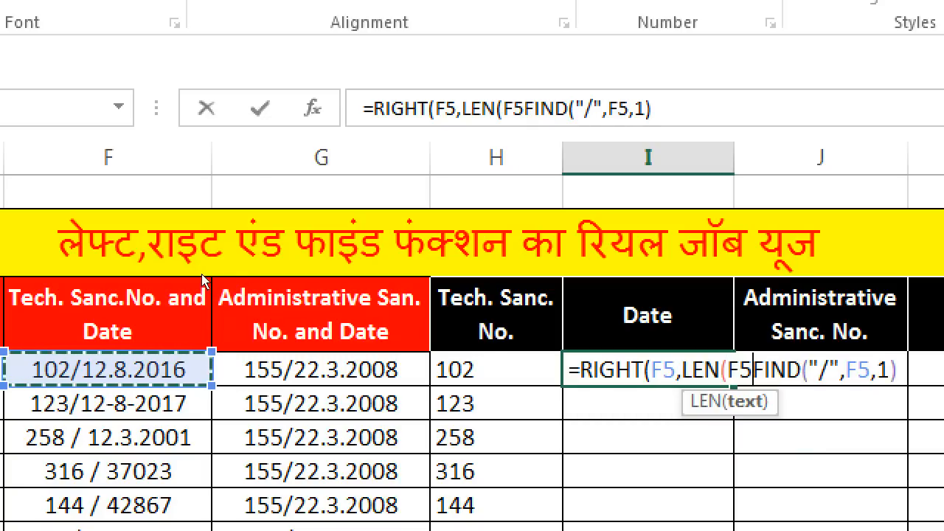
type(")-")
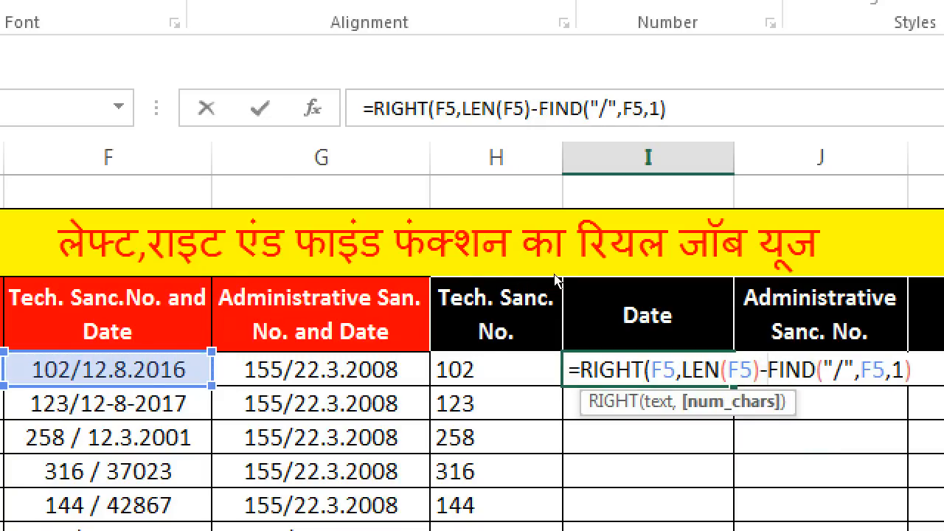
key("Return")
key("Return")
key("Up")
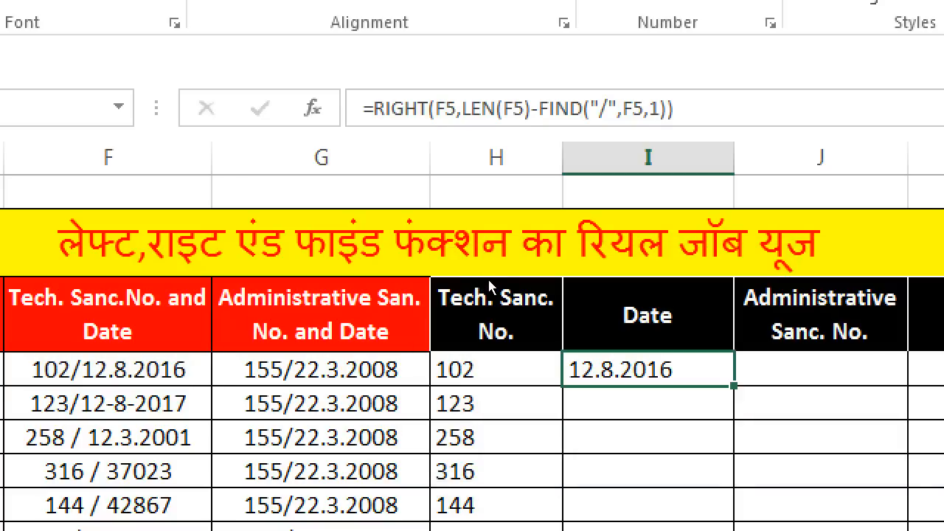
double_click(734, 385)
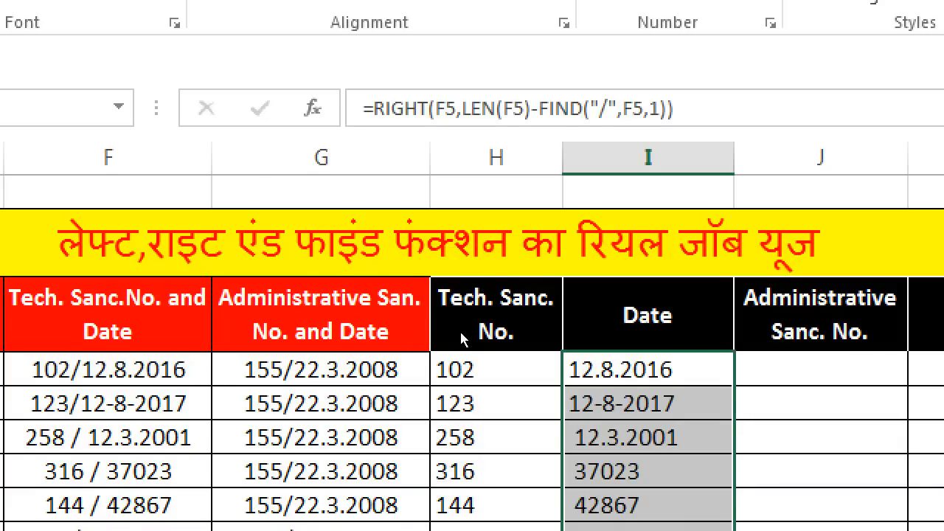
Compare the extracted dates with the combined Tech. Sanc. No. and Date entries down to row 9
key("Down")
key("Down")
key("Down")
key("Down")
key("Left")
key("Left")
key("Left")
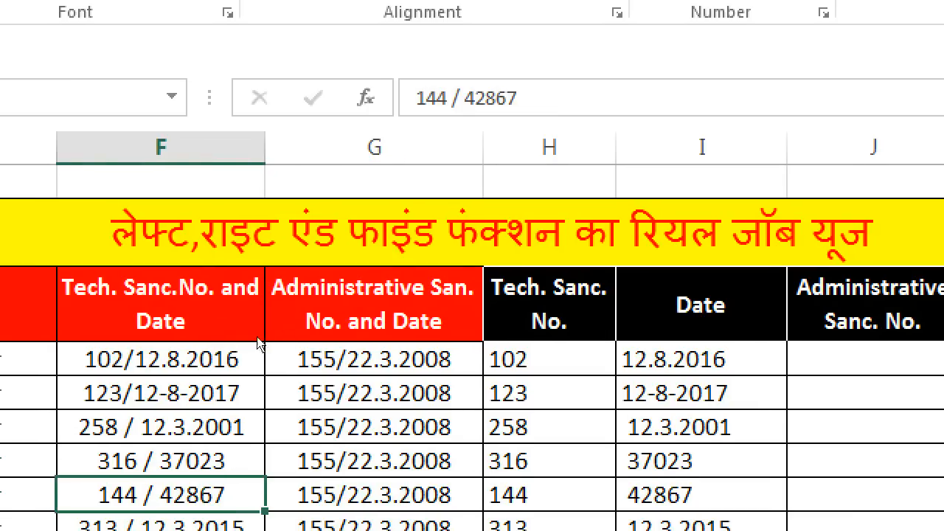
key("Up")
key("Up")
key("Up")
key("Up")
key("Right")
key("Right")
key("Right")
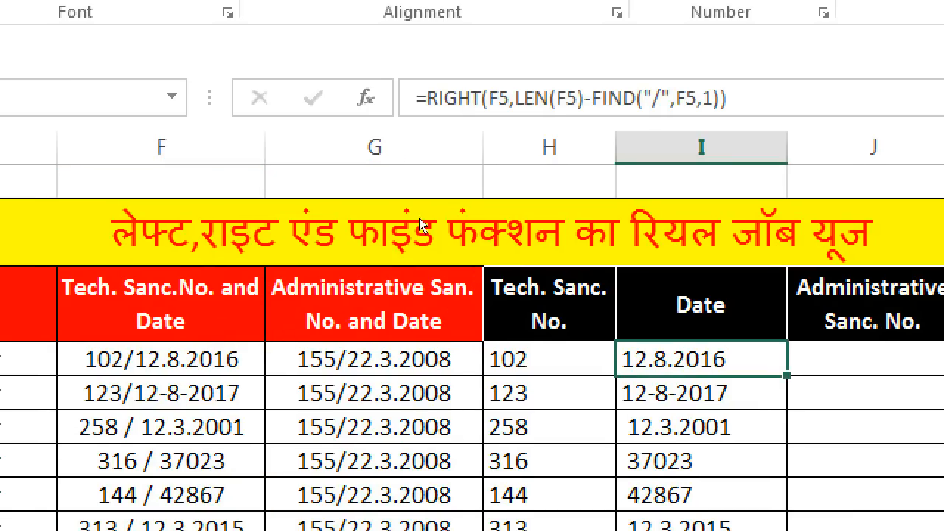
Examine the LEN(F5) part of the RIGHT formula in cell I5
key("F2")
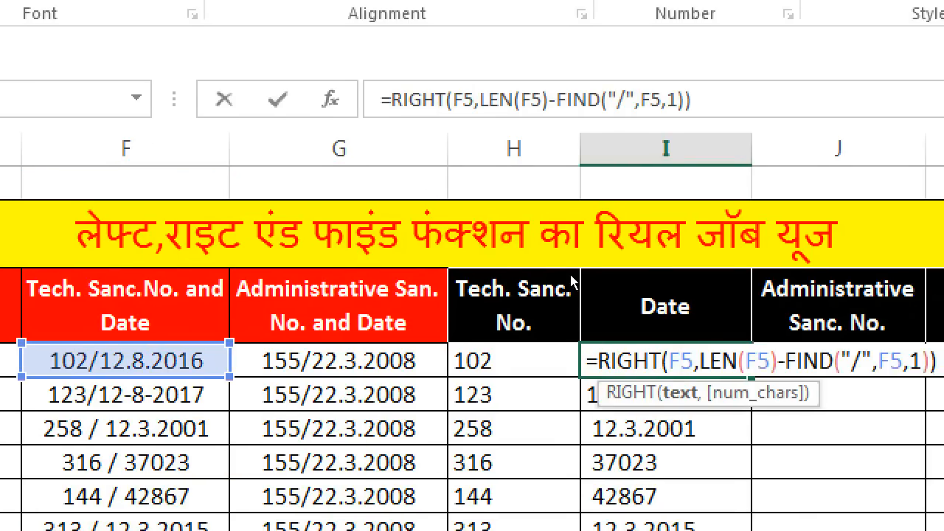
key("Return")
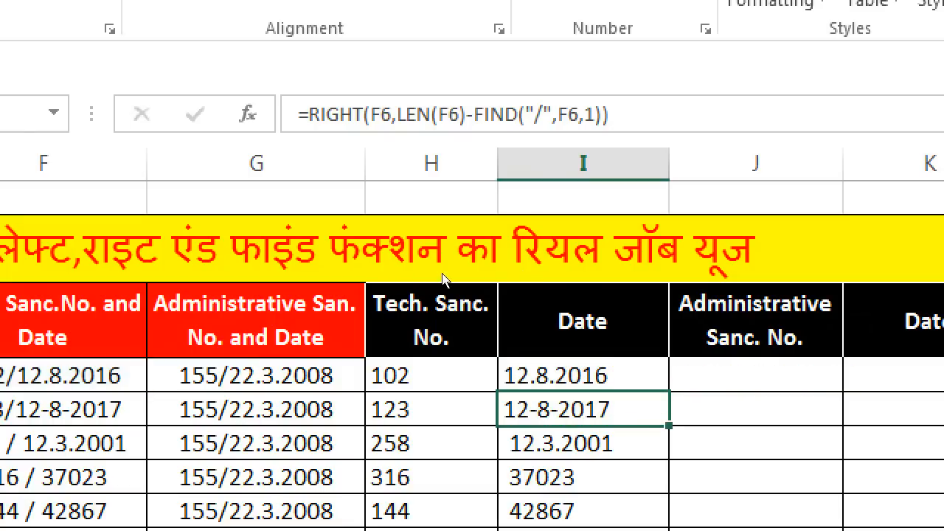
key("Up")
key("F2")
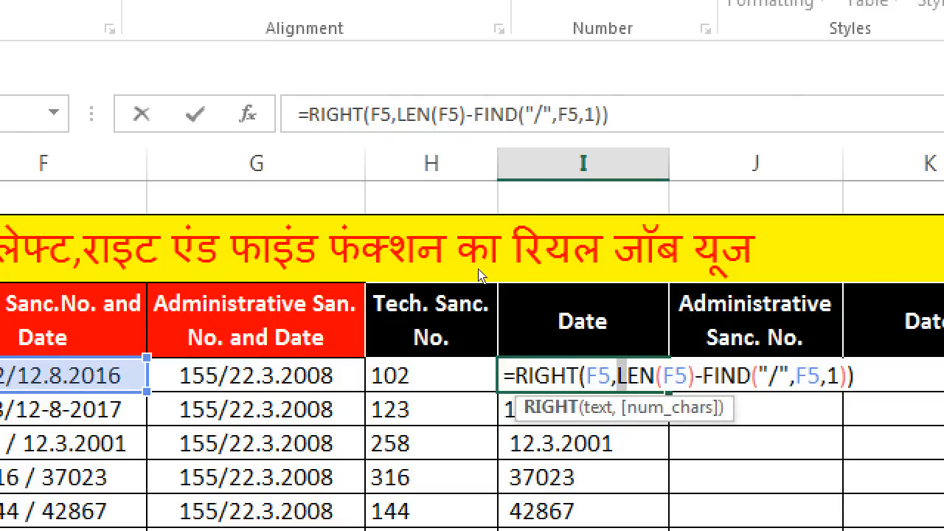
key("shift+Right")
key("shift+Right")
key("shift+Right")
key("shift+Right")
key("shift+Right")
key("shift+Right")
key("shift+Right")
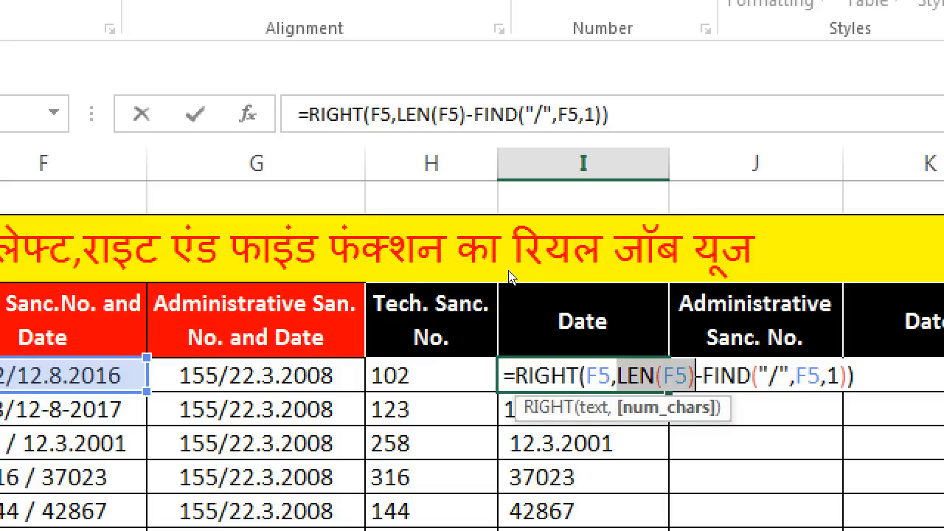
Examine the FIND("/",F5,1) part of the I5 formula and leave the formula as it is
key("Right")
key("shift+Right")
key("shift+Right")
key("shift+Right")
key("shift+Right")
key("shift+Right")
key("shift+Right")
key("shift+Right")
key("shift+Right")
key("shift+Right")
key("shift+Right")
key("shift+Right")
key("shift+Right")
key("shift+Right")
key("shift+Right")
key("shift+Right")
key("shift+Right")
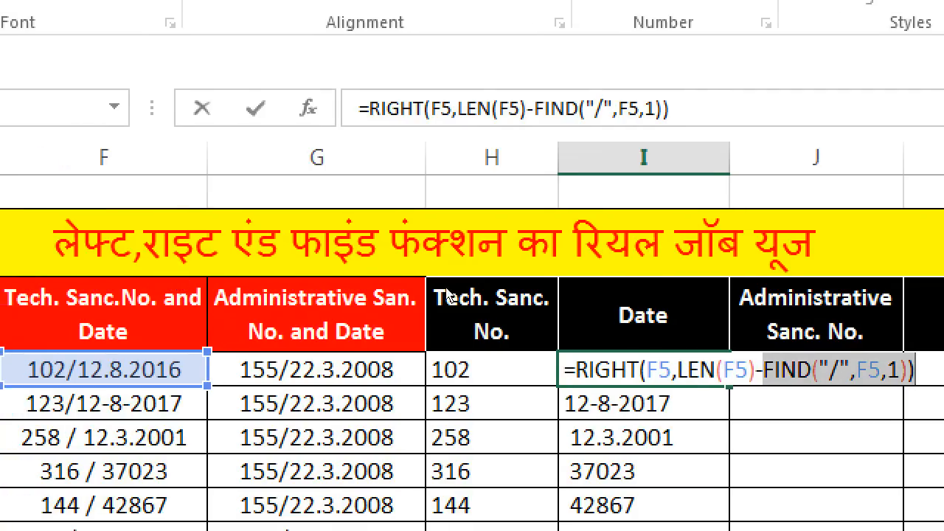
key("Return")
key("Up")
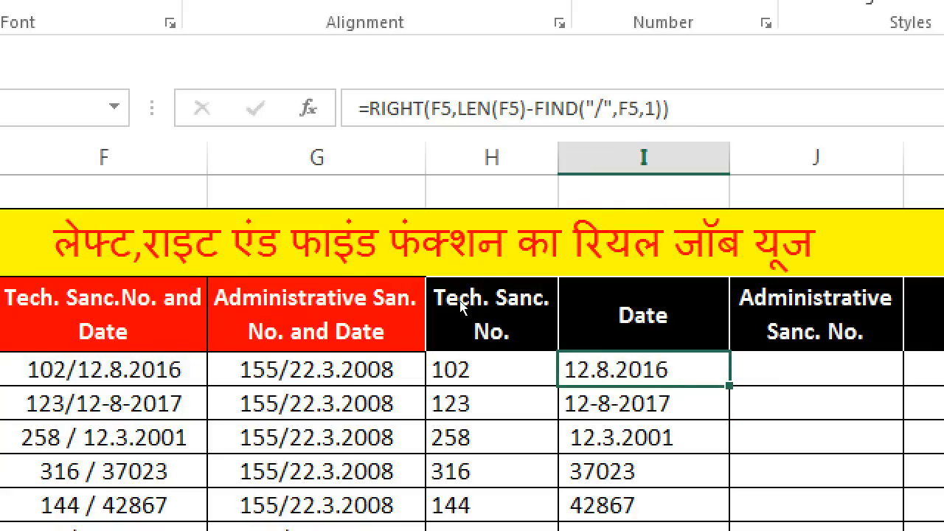
Write the formula =LEFT(G5,FIND("/",G5,1)-1 in cell J5 of the Administrative Sanc. No. column
key("Right")
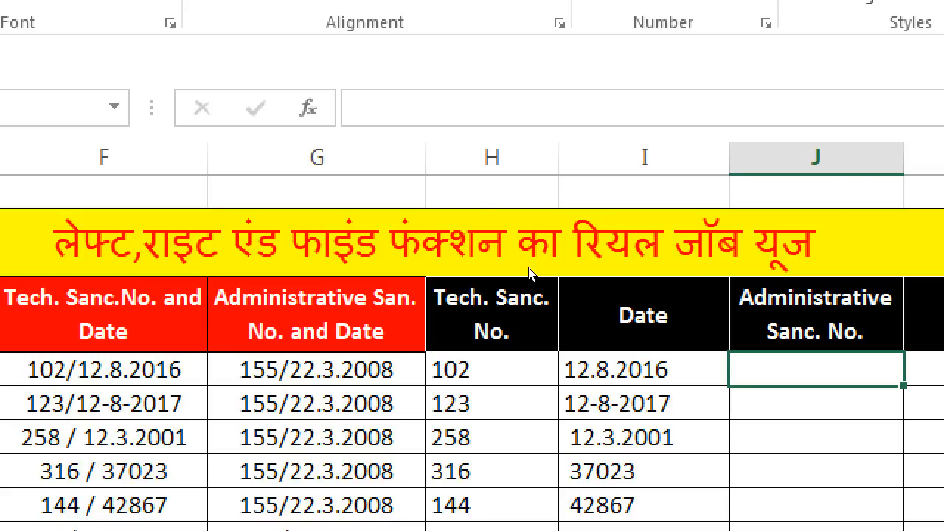
type("=LEFT(")
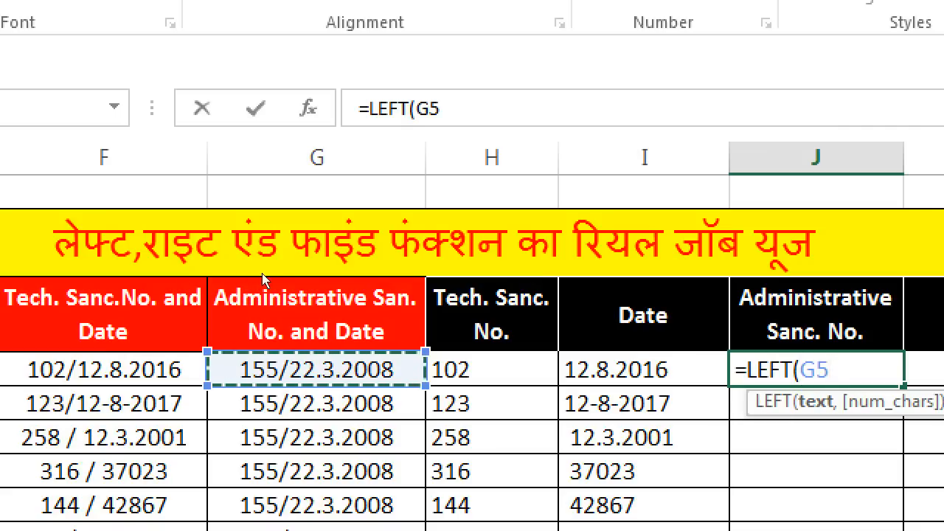
type(",FIN")
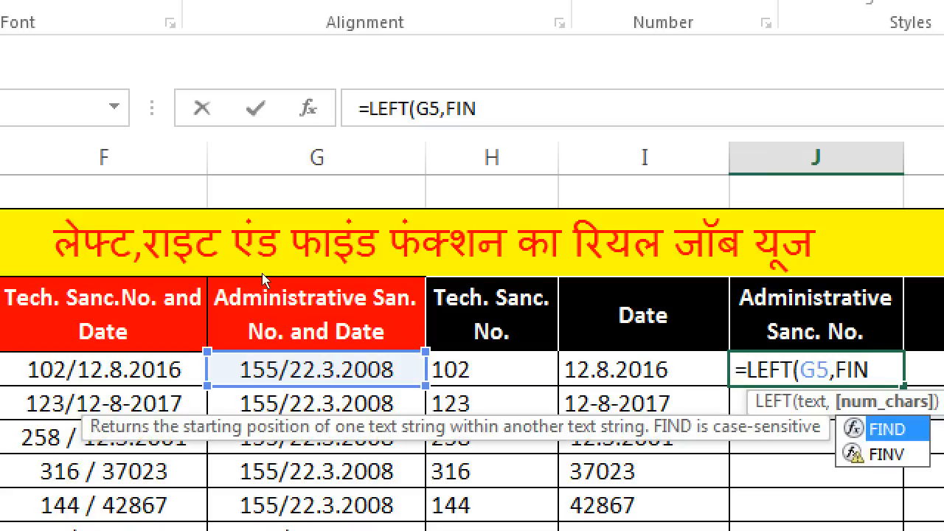
type("D")
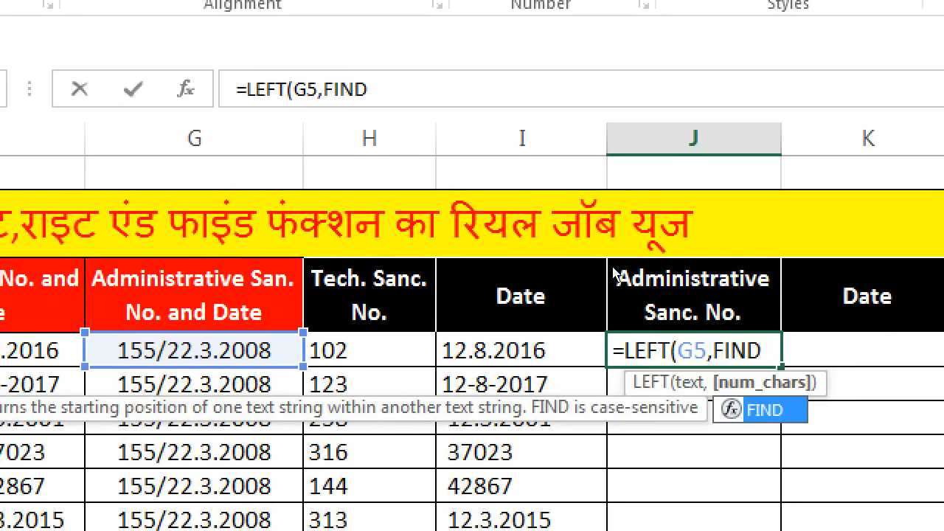
type("(")
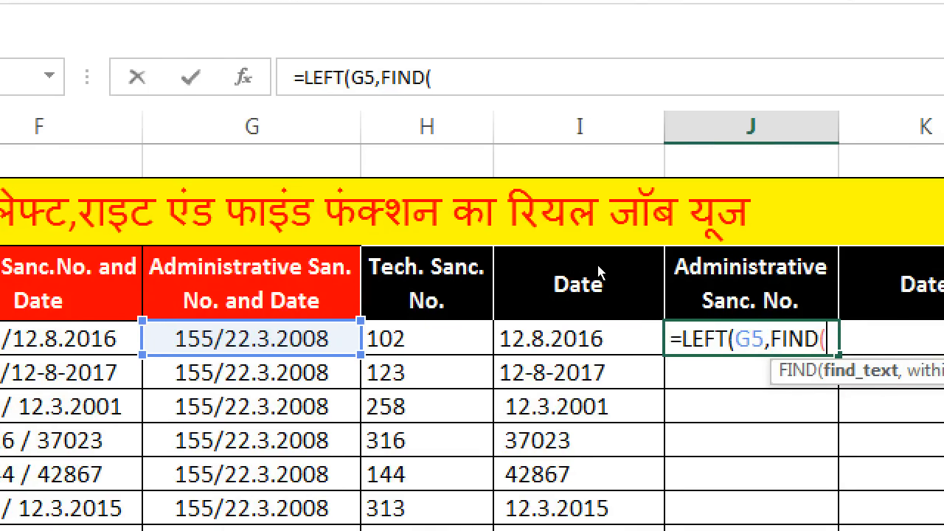
type("\"/\",")
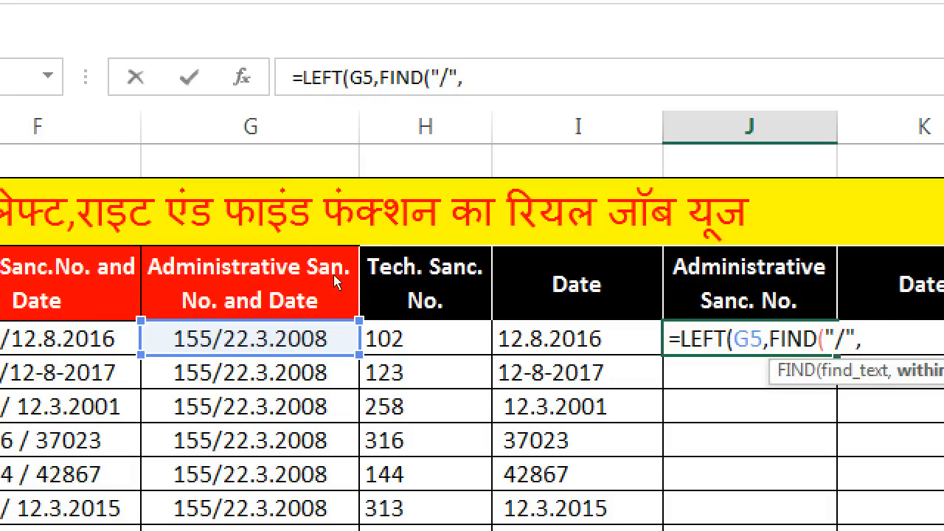
left_click(320, 335)
type(",1)-1")
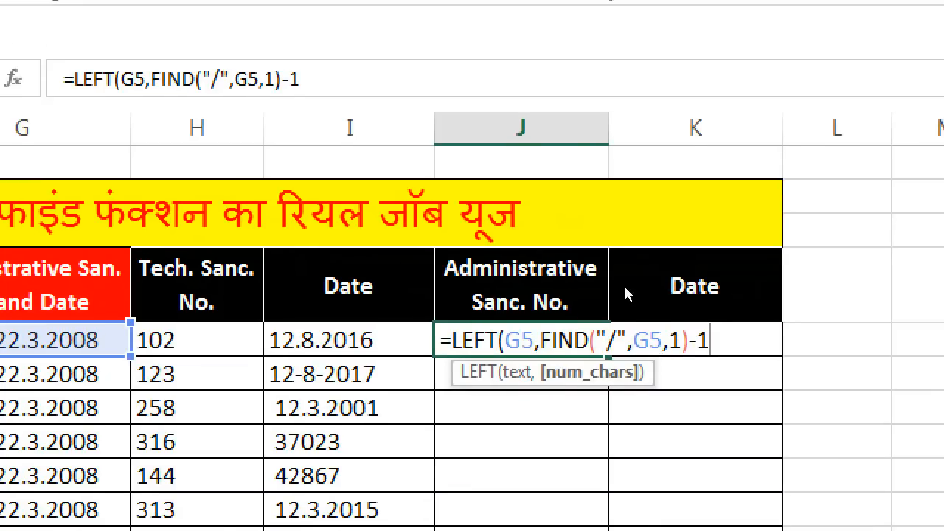
Complete the J5 formula with its closing parenthesis and fill it down the Administrative Sanc. No. column
key("Left")
key("Left")
key("Left")
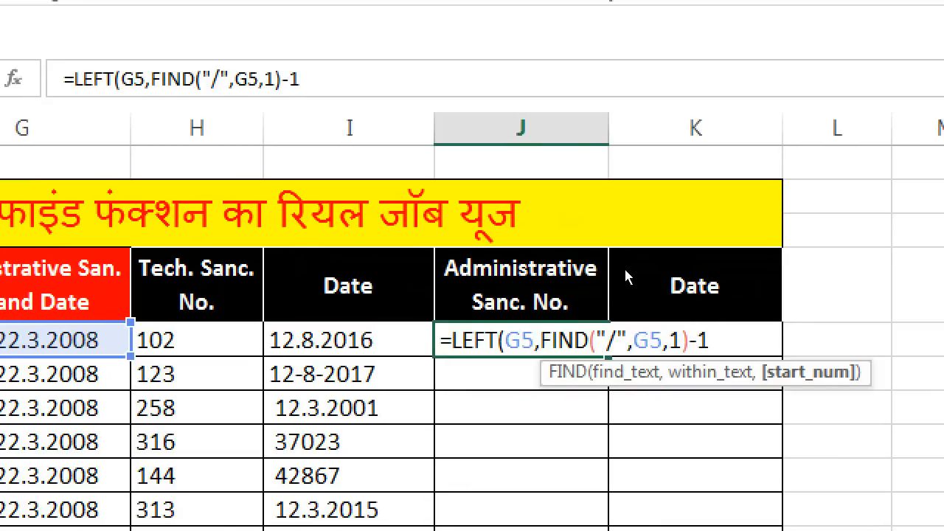
key("Right")
key("Right")
key("Right")
type(")")
key("Return")
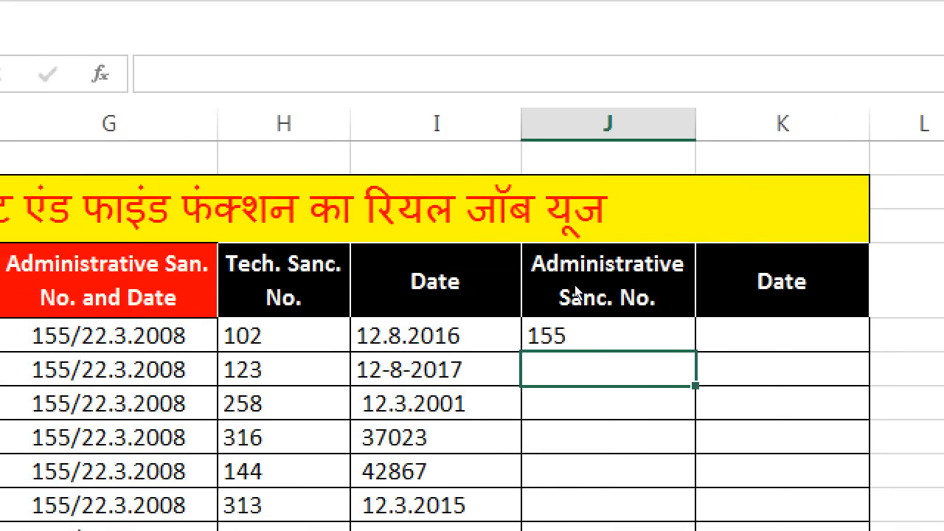
left_click(682, 339)
double_click(695, 351)
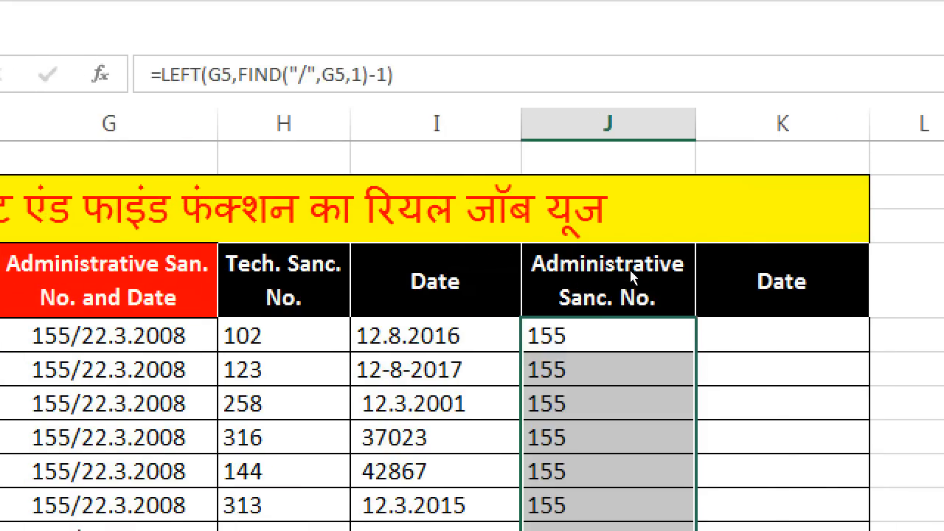
Enter the formula =LEN(G5) in cell K5 of the Date column beside Administrative Sanc. No
key("Right")
type("=EN")
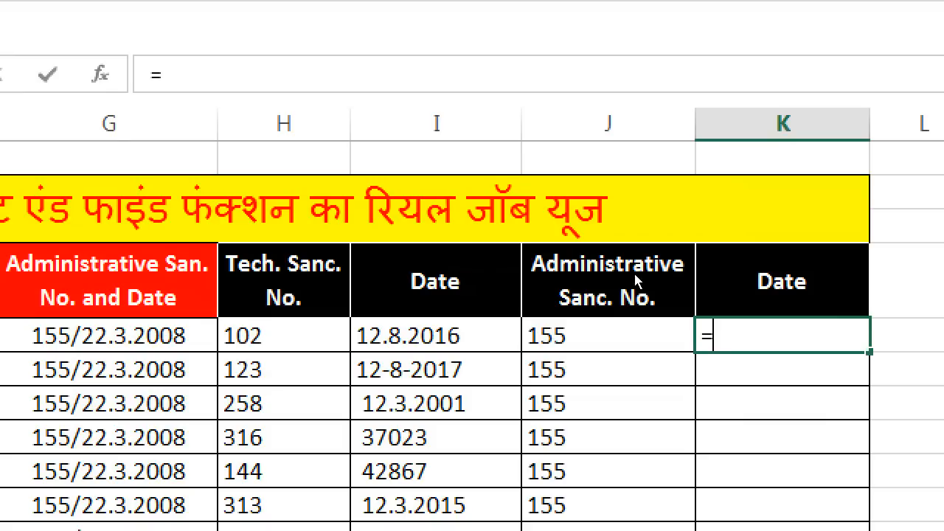
key("BackSpace")
key("BackSpace")
type("LEN(")
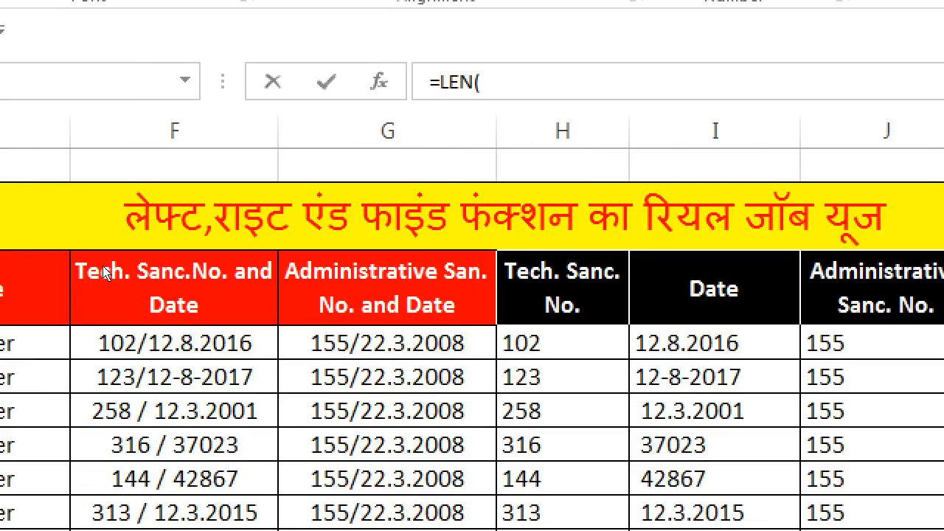
left_click(109, 336)
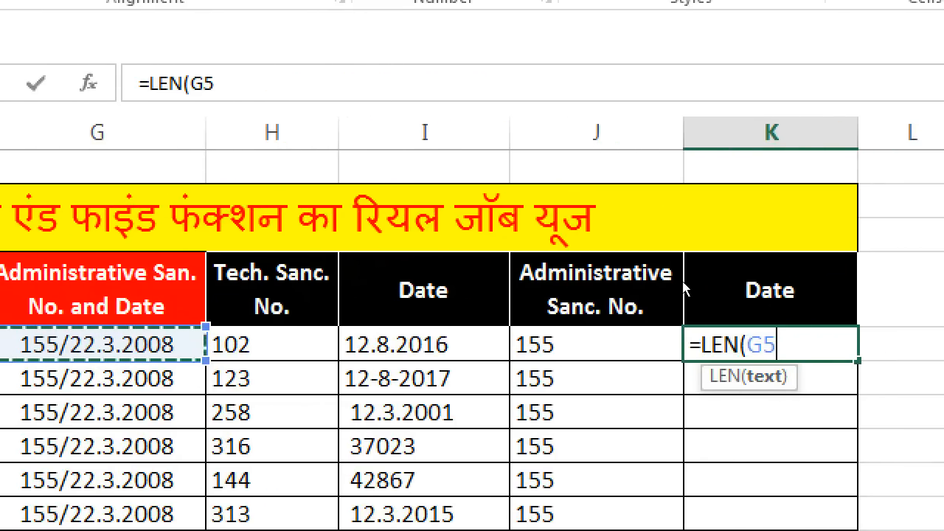
type(")")
key("Return")
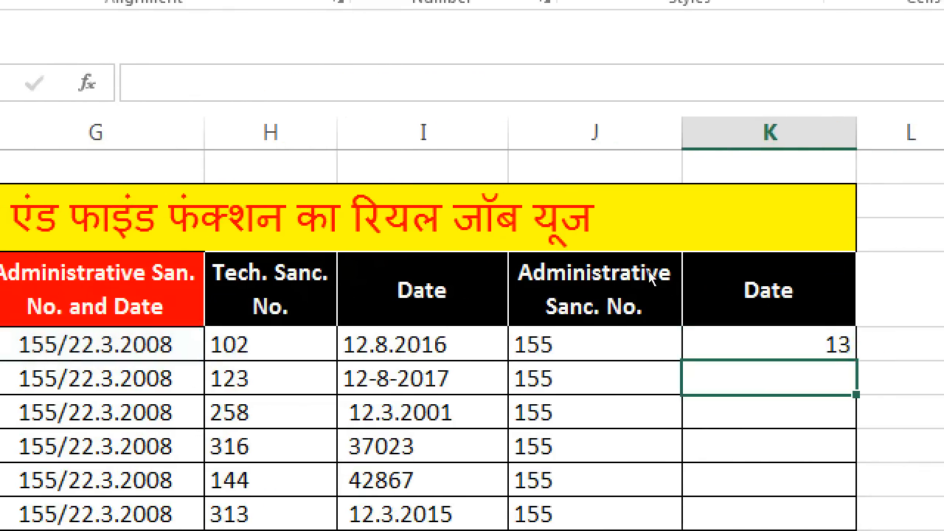
Extend the K5 formula to =LEN(G5)-FIND("/",G5,1) and fill it down the Date column beside Administrative Sanc. No
key("Up")
key("F2")
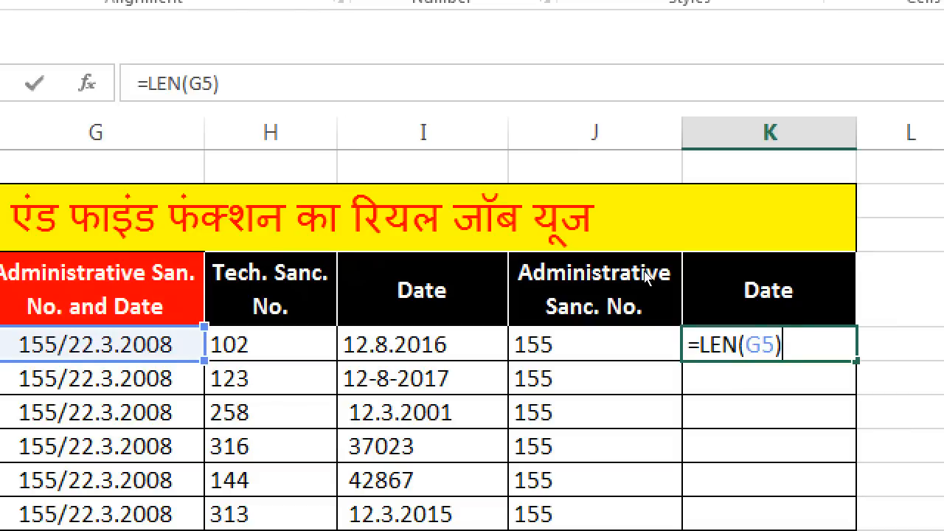
type("-FIND")
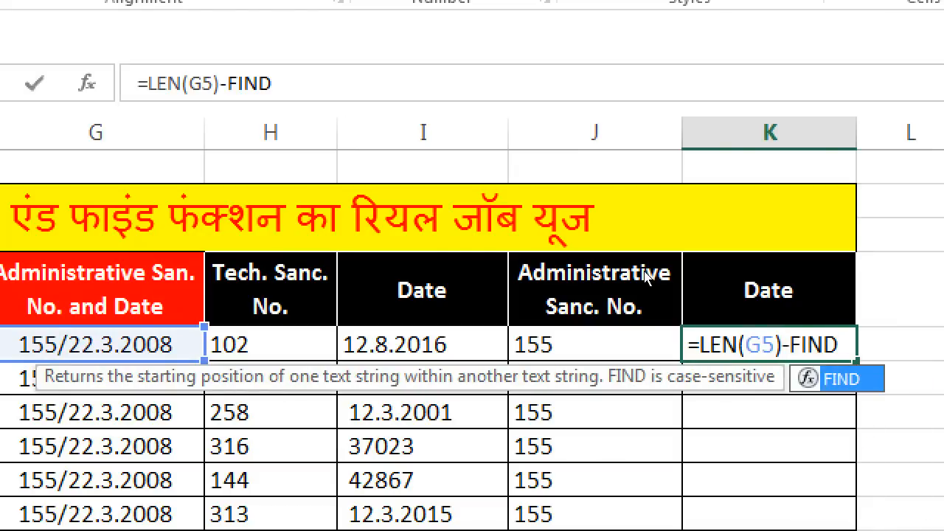
type("(")
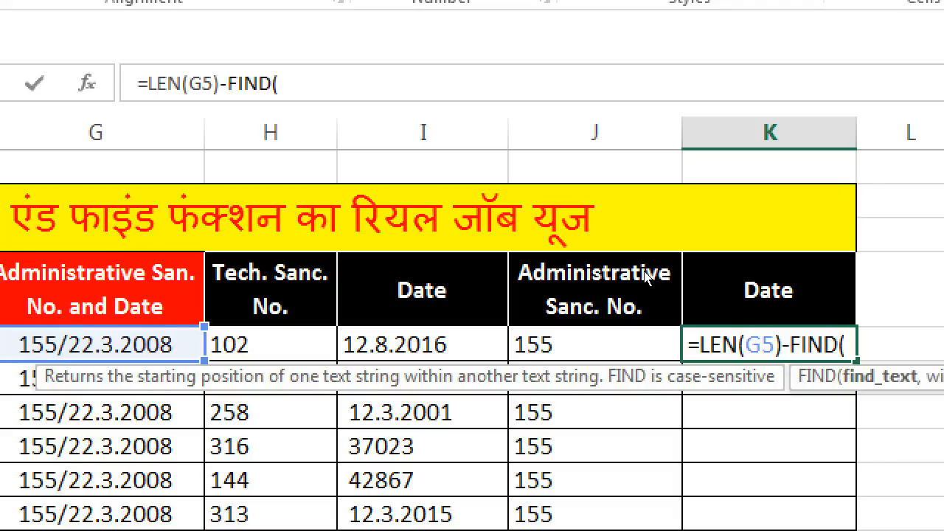
type("\"/")
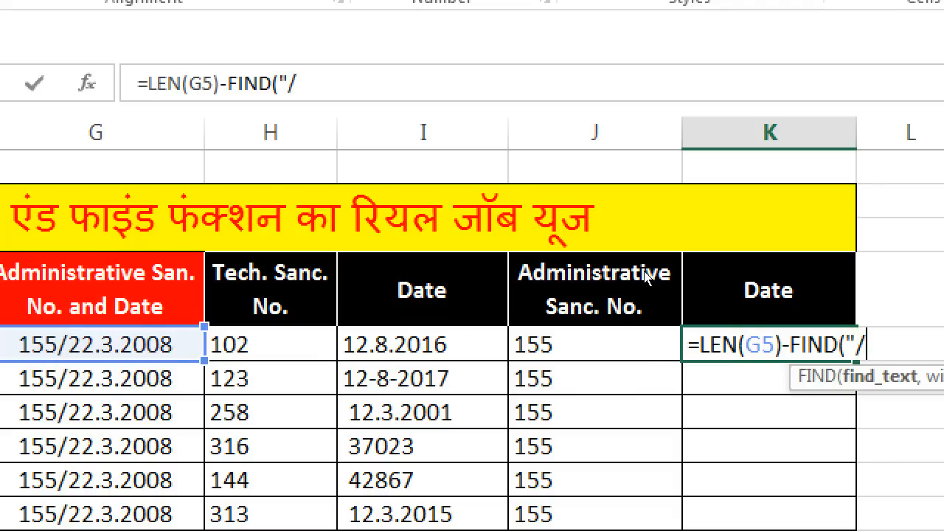
type("\",")
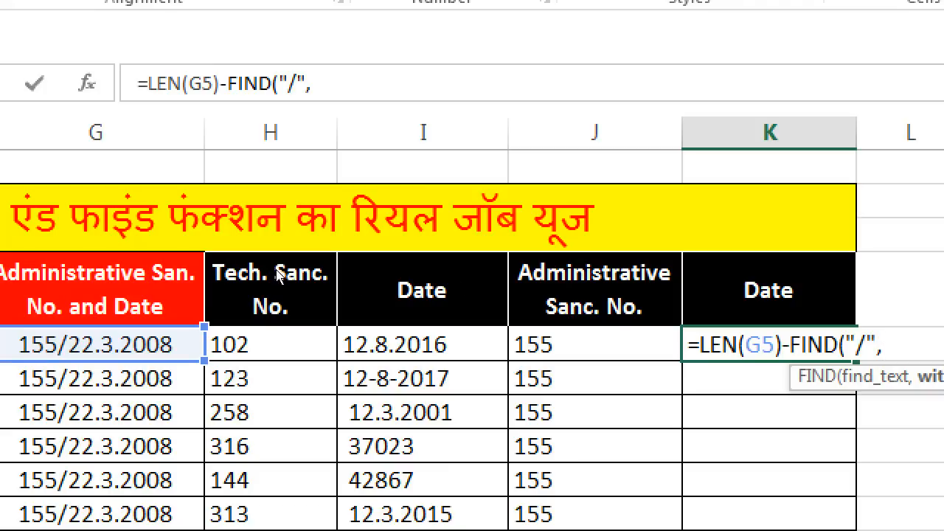
key("Left")
key("Left")
key("Left")
key("Left")
type(",1")
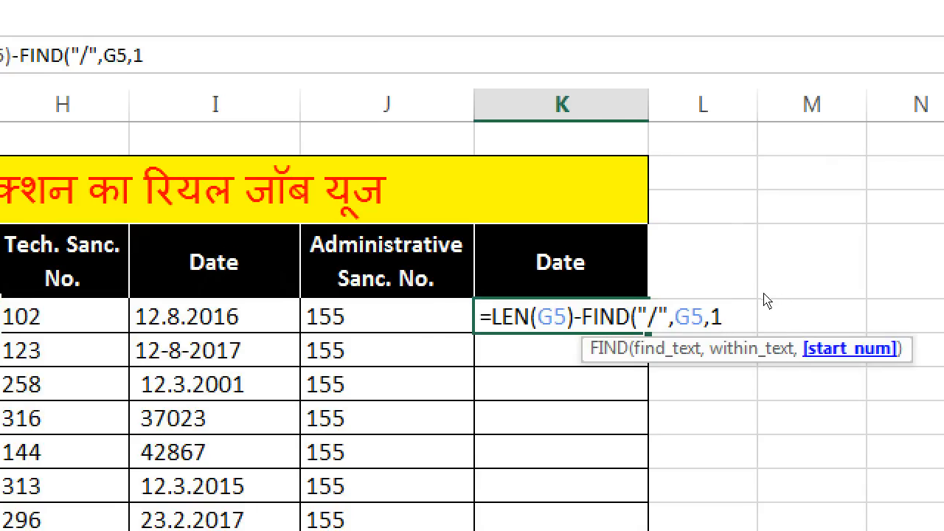
type(")")
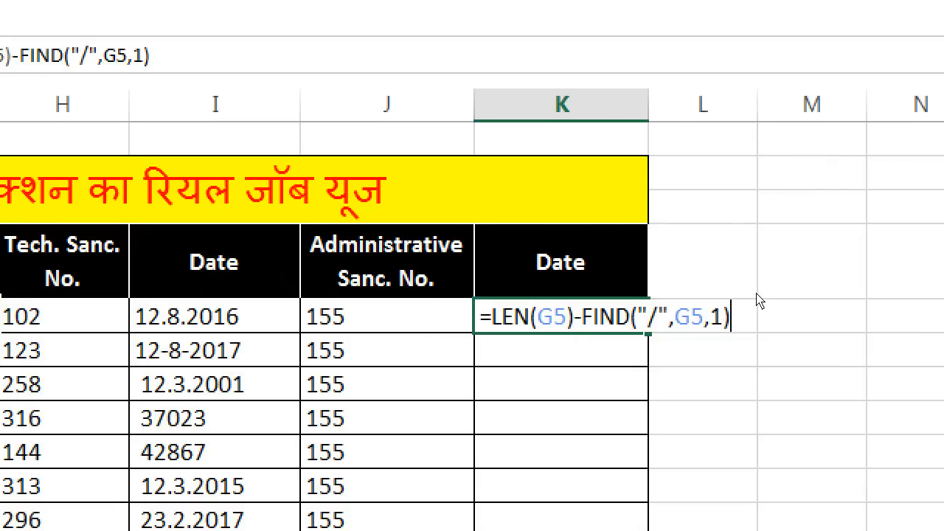
key("Return")
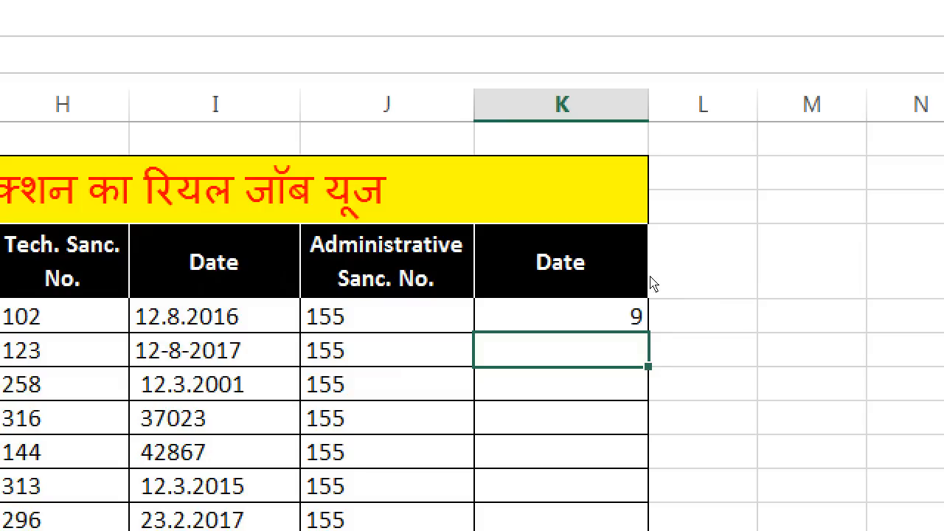
left_click(635, 322)
double_click(649, 332)
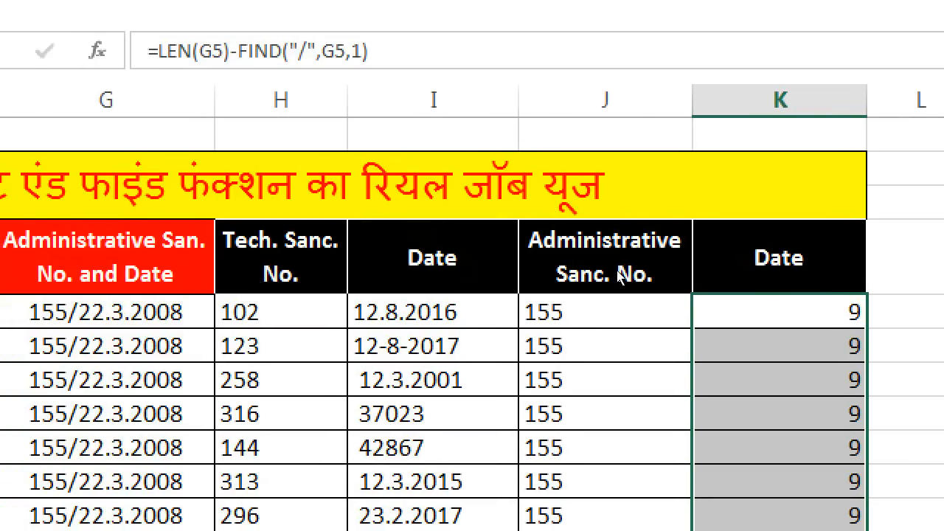
Change the combined administrative sanction entry in G5 to 155/22.03.2008 to test the length formula
double_click(111, 311)
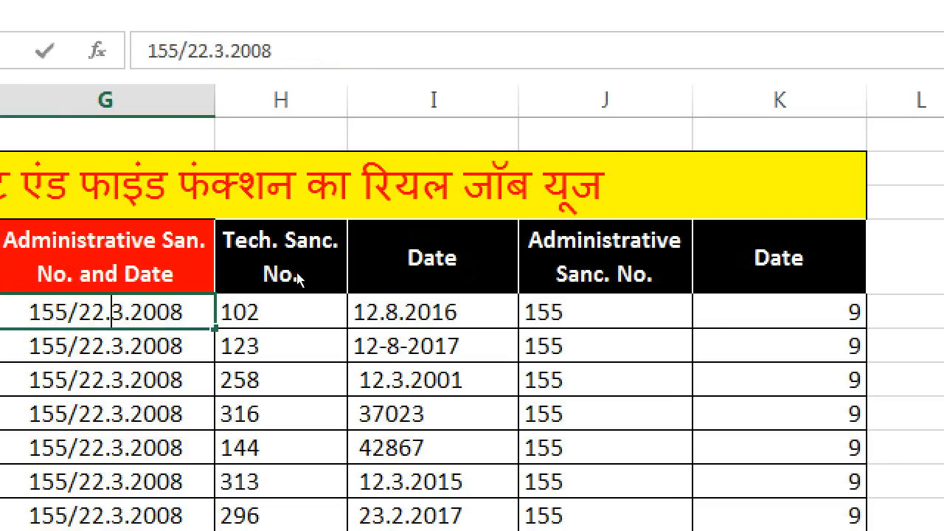
type("0")
key("Return")
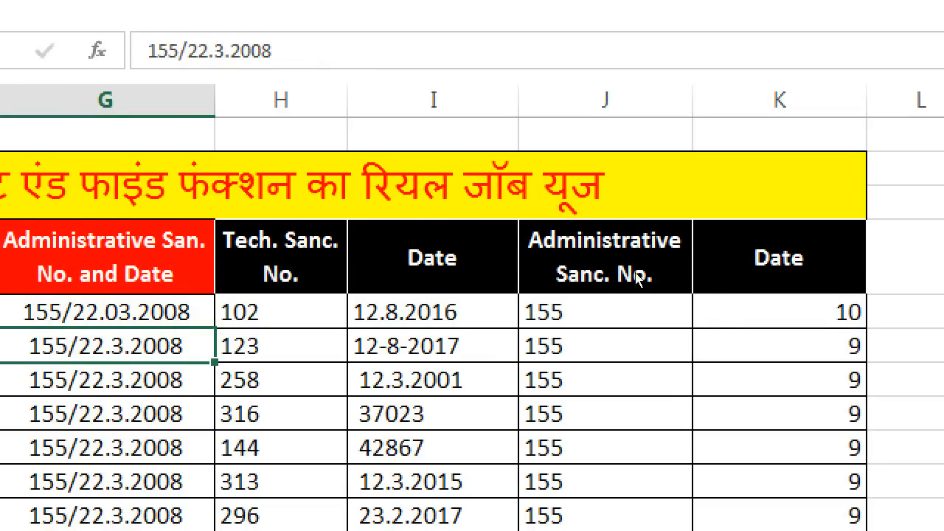
Wrap the K5 formula in RIGHT with G5 as its text, writing =RIGHT(G5,LEN(G5)-FIND("/",G5,1)
double_click(642, 308)
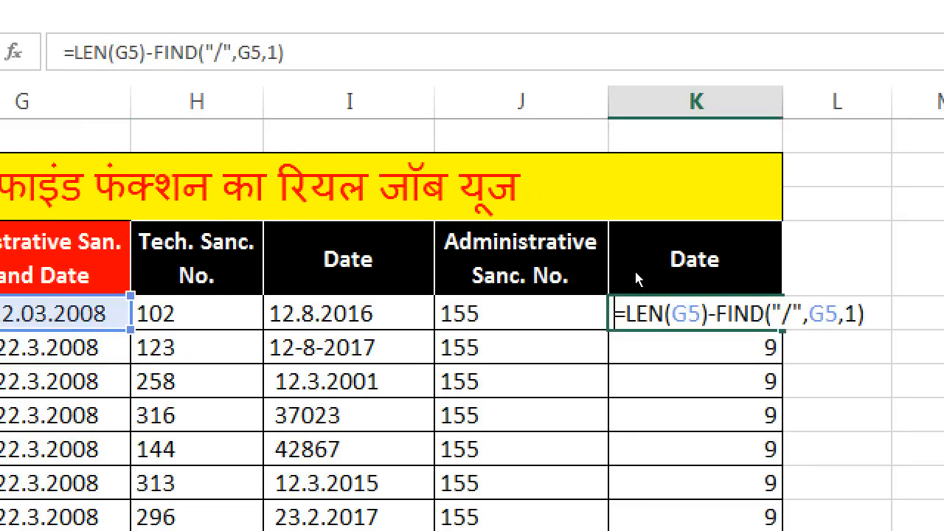
key("Left")
key("Left")
key("Left")
key("Left")
key("Left")
key("Left")
key("Left")
key("Left")
key("Left")
type("RIGHT(")
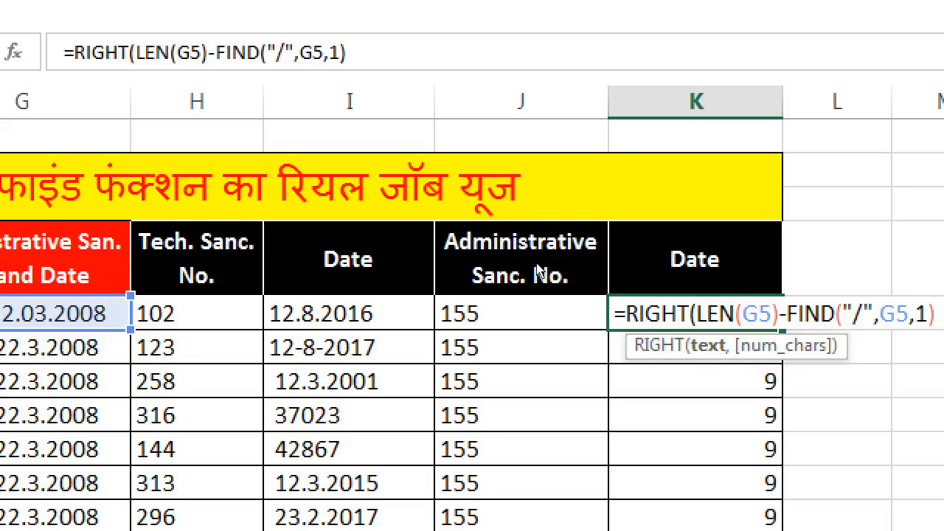
left_click(66, 314)
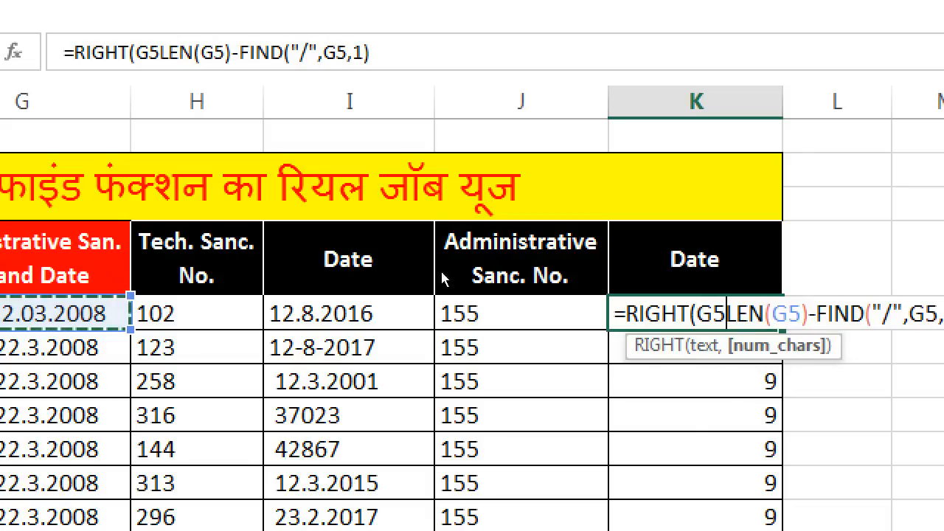
type(",")
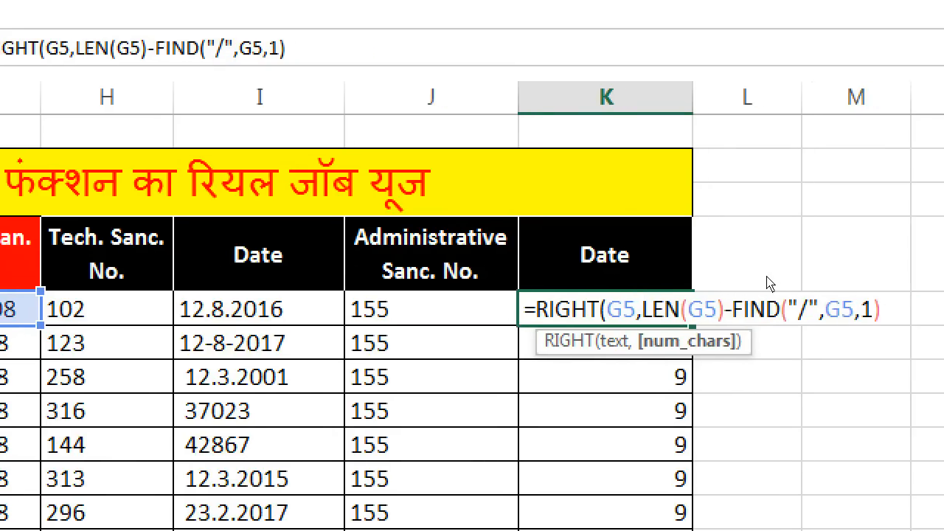
Enter the K5 formula with the suggested closing parenthesis accepted and fill it down the Date column
key("Return")
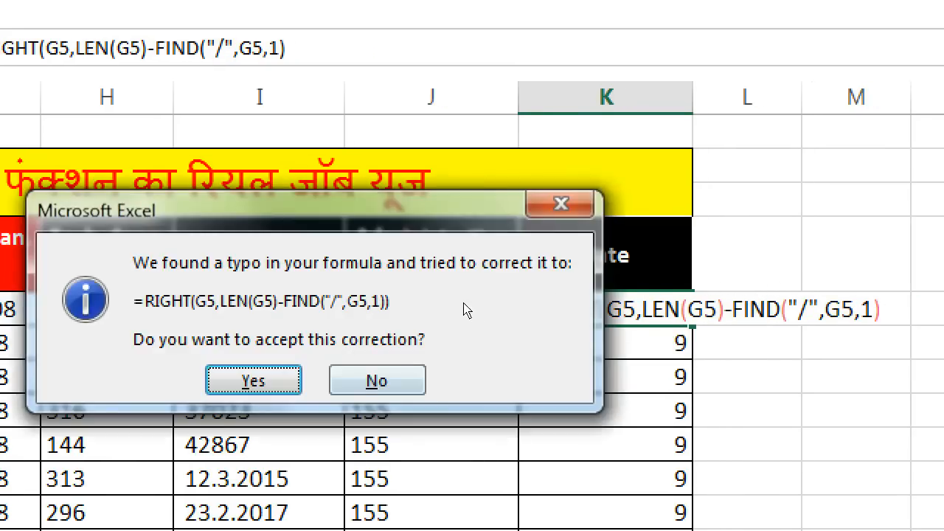
key("Return")
key("Up")
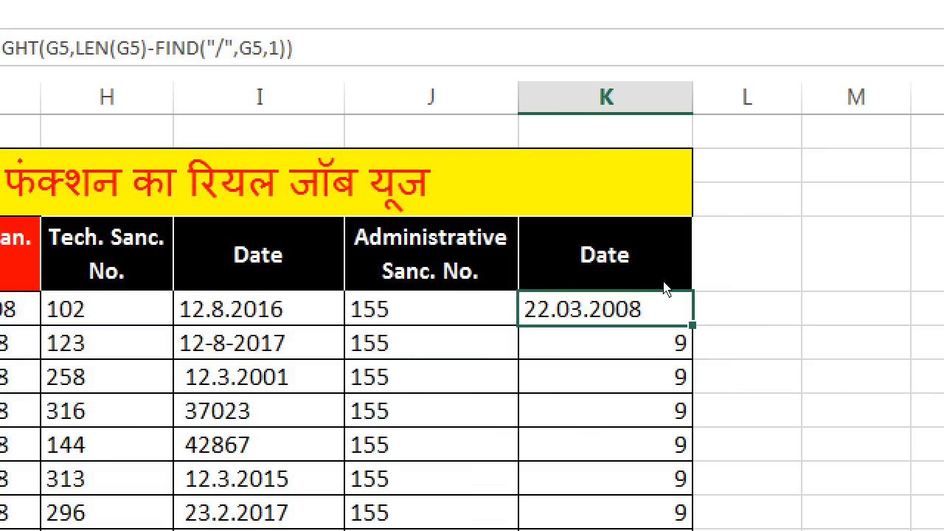
key("ctrl+shift+Down")
key("ctrl+d")
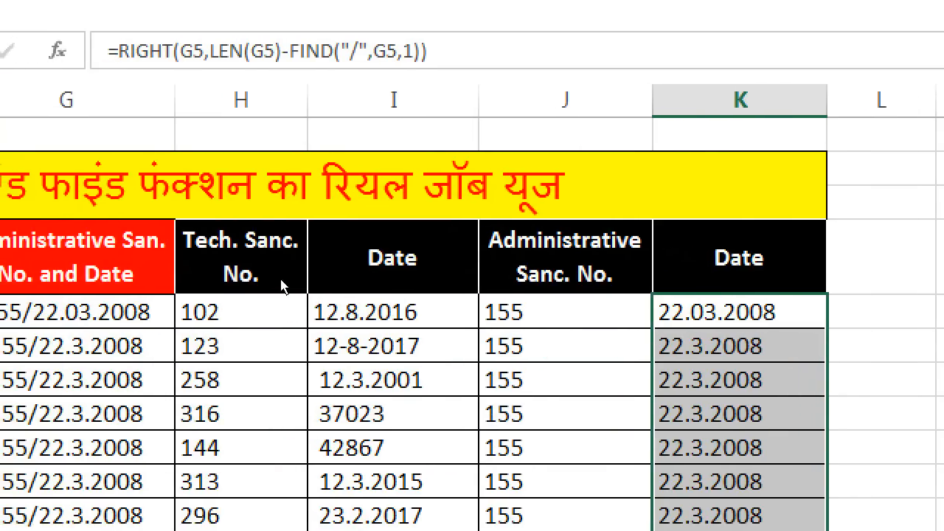
Remove the extra zero from the month in G5 so the entry reads 155/22.3.2008
key("Left")
key("Left")
key("Left")
key("Left")
key("F2")
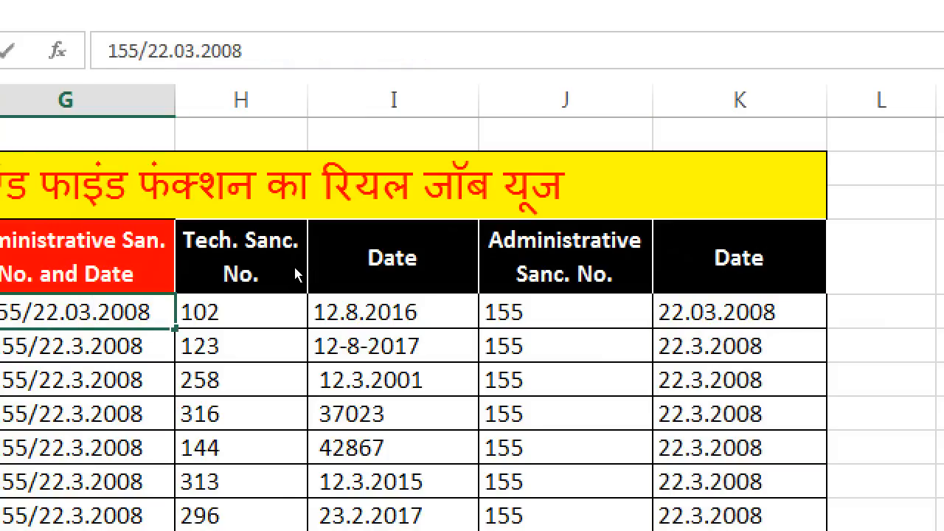
key("BackSpace")
key("Return")
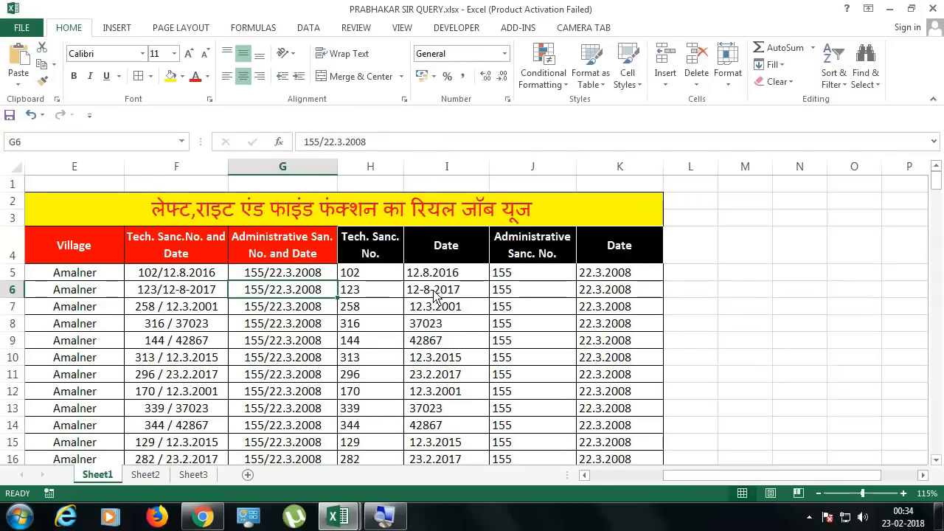
Select the extracted Tech. Sanc. No. values in H5:H15 to review them
left_click(453, 223)
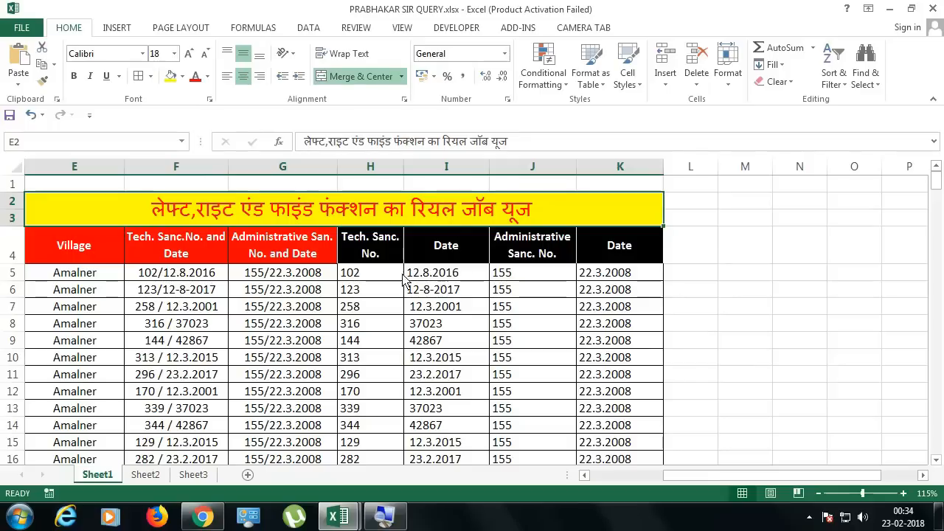
left_click_drag(369, 272, 378, 442)
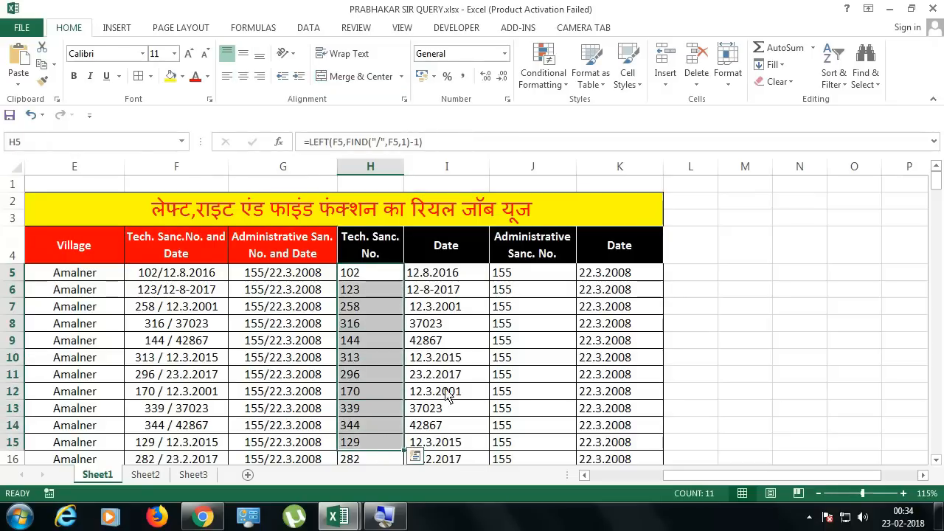